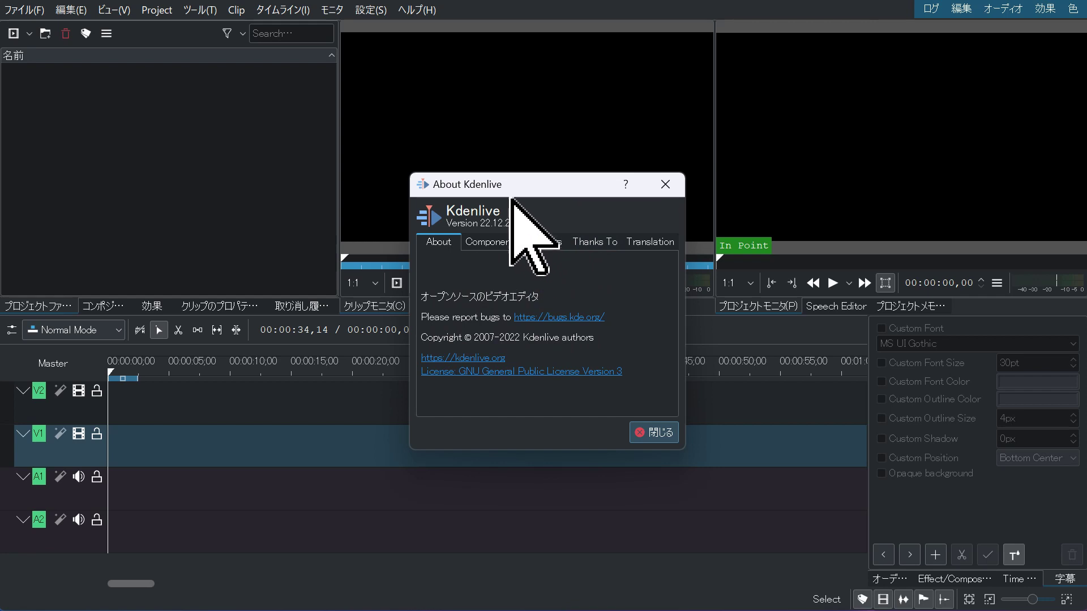
Step: Close the version dialog and place 20230128_131819-30fps.mp4 on tracks V1 and A1, starting about 6 seconds into the timeline
left_click_drag(508, 193, 1086, 566)
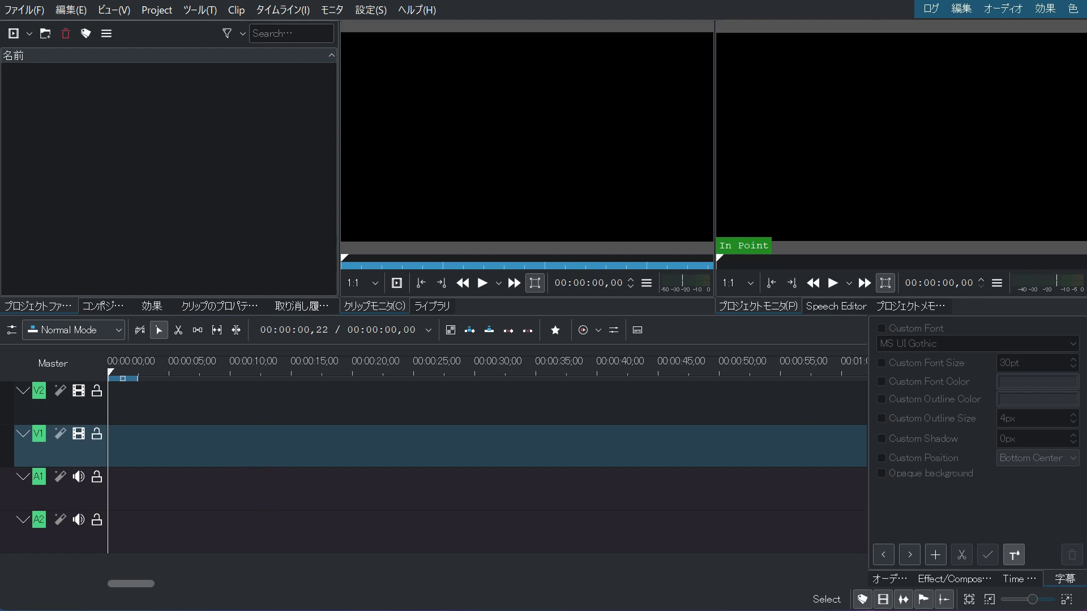
left_click_drag(11, 436, 182, 443)
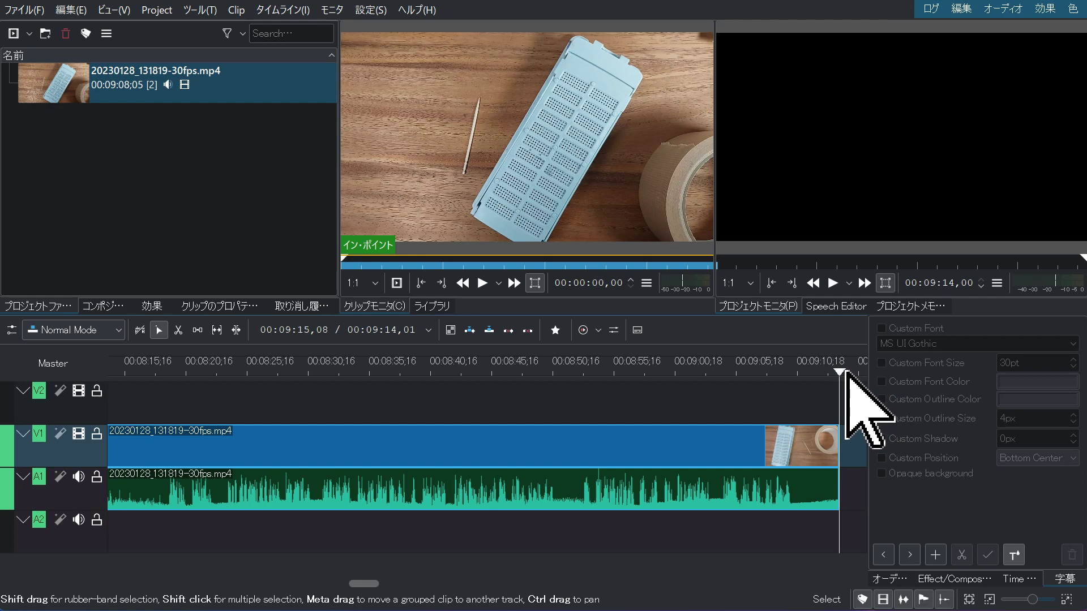
Step: Preview frames near the end and the beginning of the placed clip by repositioning the playhead
left_click(840, 373)
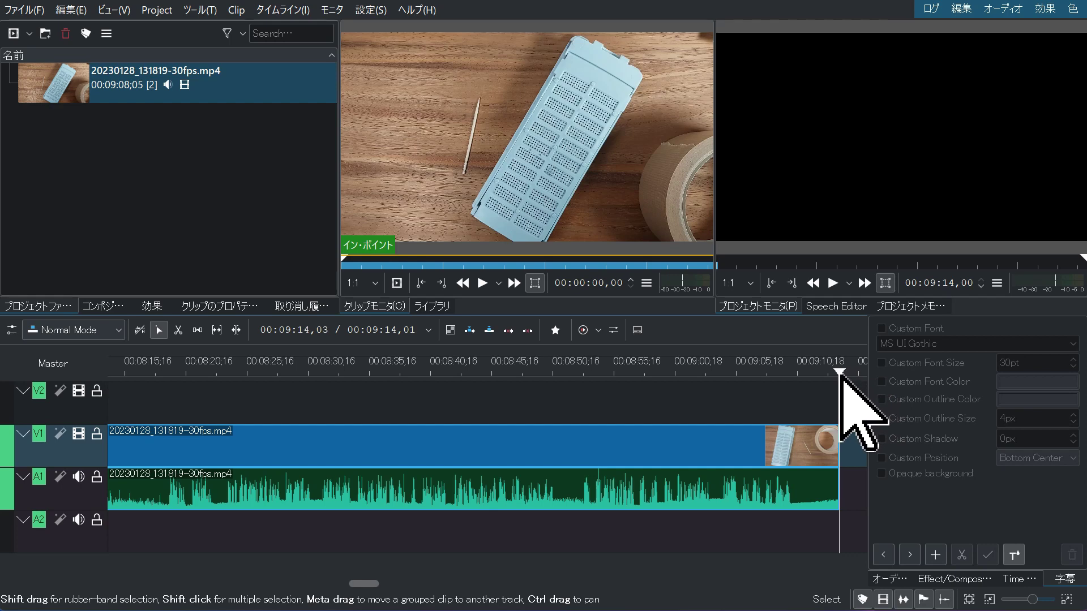
left_click(310, 374)
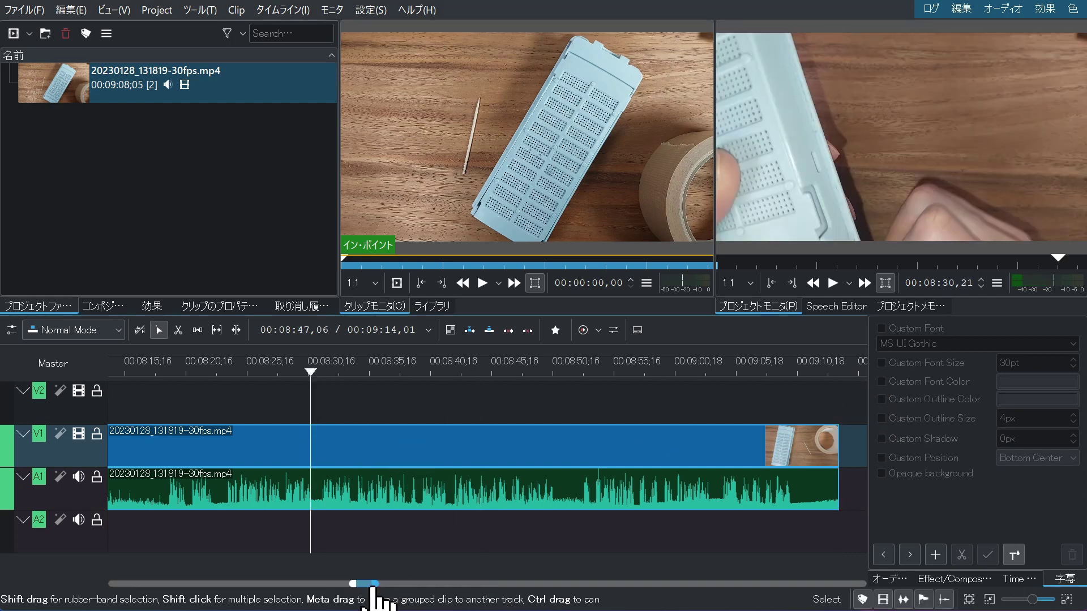
left_click_drag(358, 583, 53, 601)
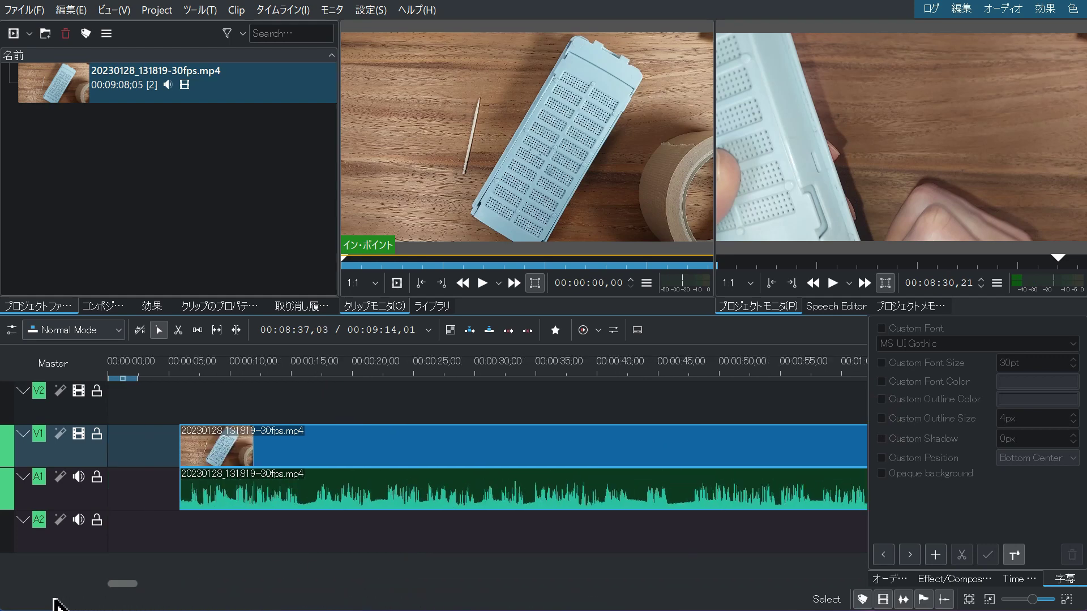
left_click(234, 367)
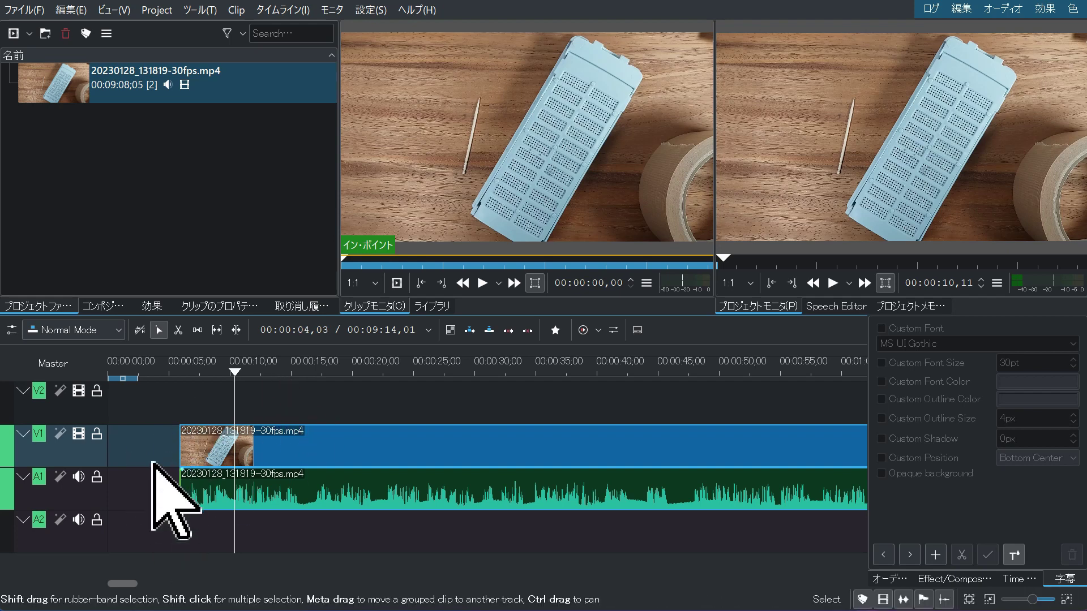
left_click(395, 485)
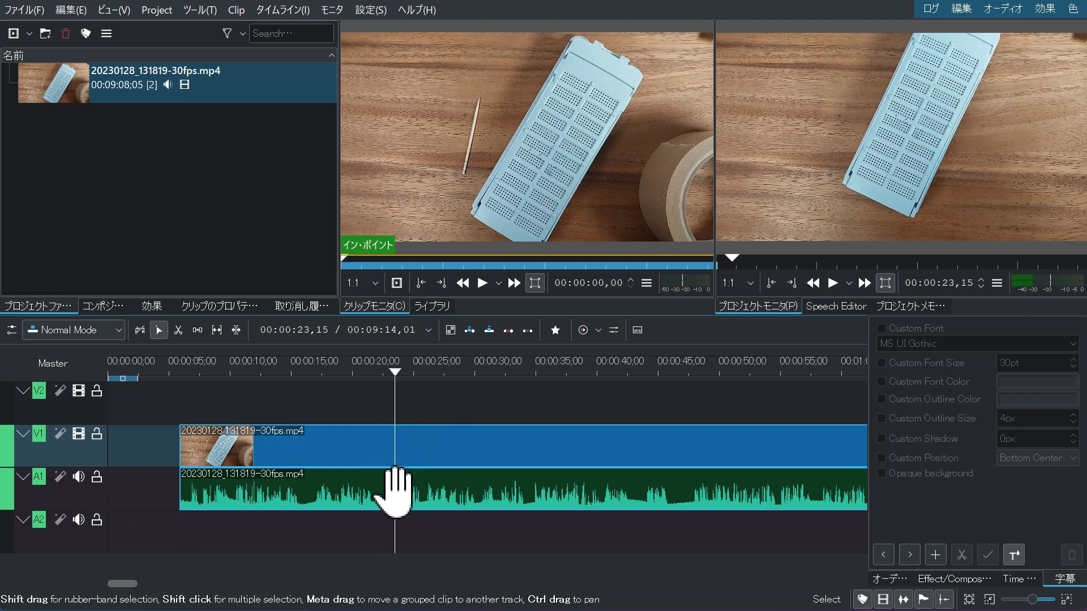
Step: Move the clip on V1 and its linked audio to the very start of the timeline
left_click(340, 445)
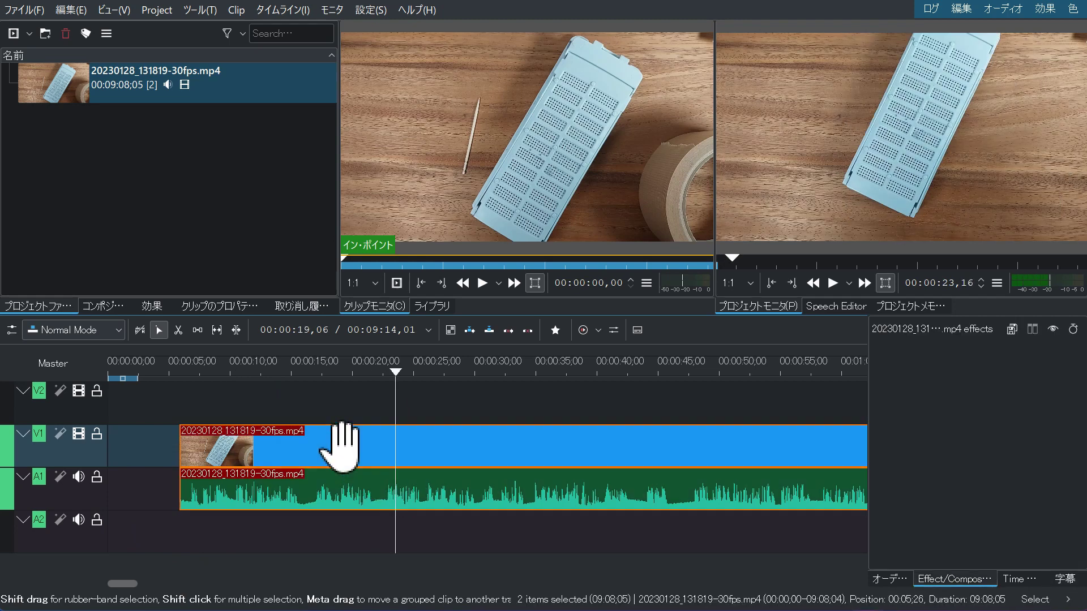
left_click_drag(340, 444, 223, 452)
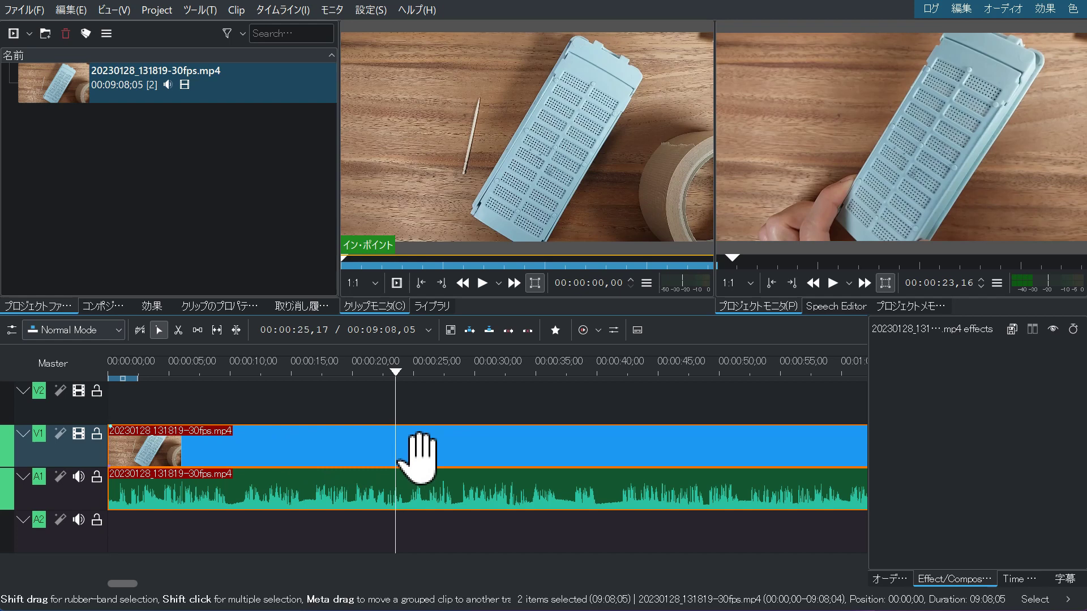
Step: Examine the clip's audio waveform across its length, from the start of the timeline to the clip's end
scroll(419, 458, "up", 3)
scroll(419, 458, "down", 5)
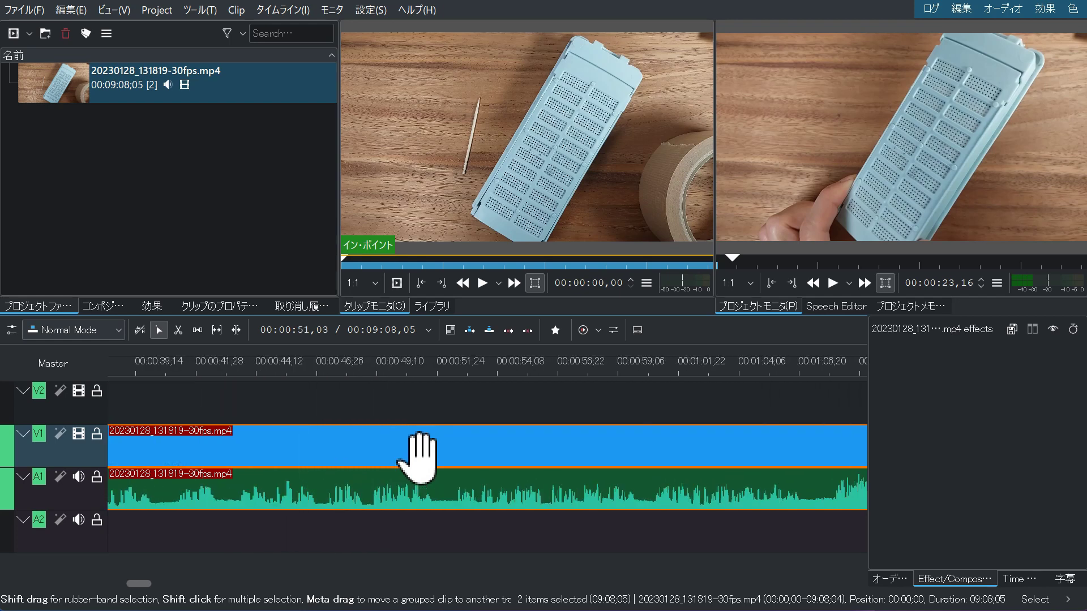
scroll(419, 458, "down", 2)
scroll(419, 458, "down", 5)
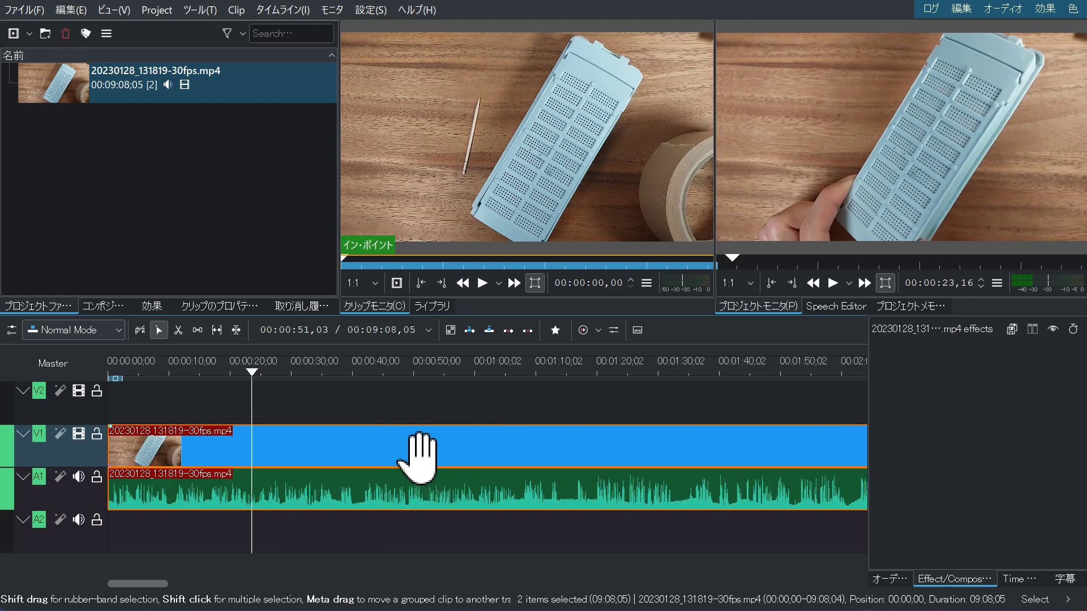
scroll(418, 459, "down", 1)
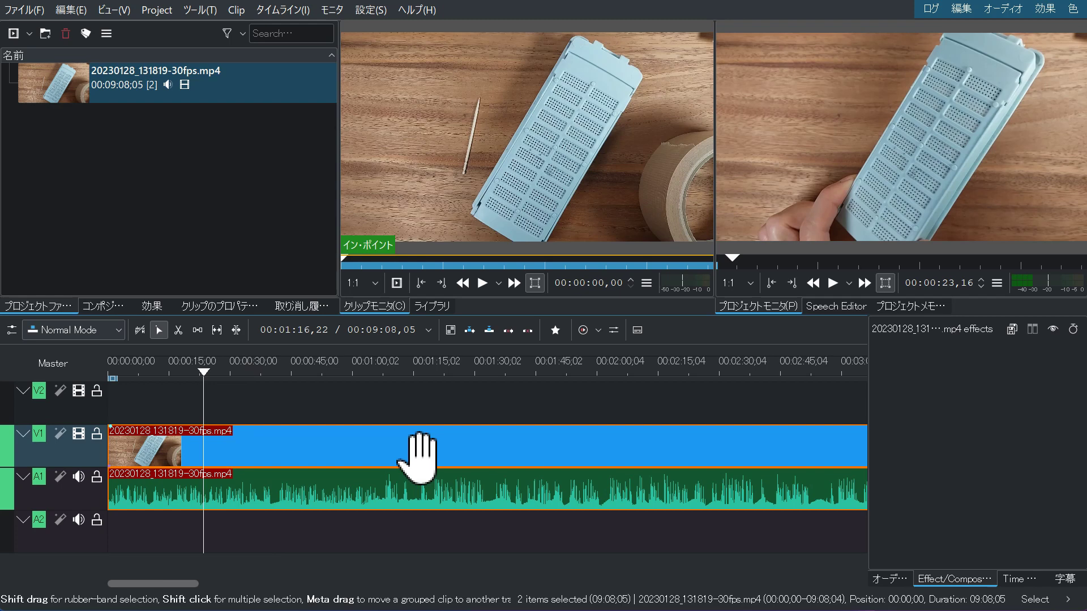
scroll(419, 459, "right", 5)
scroll(418, 459, "left", 2)
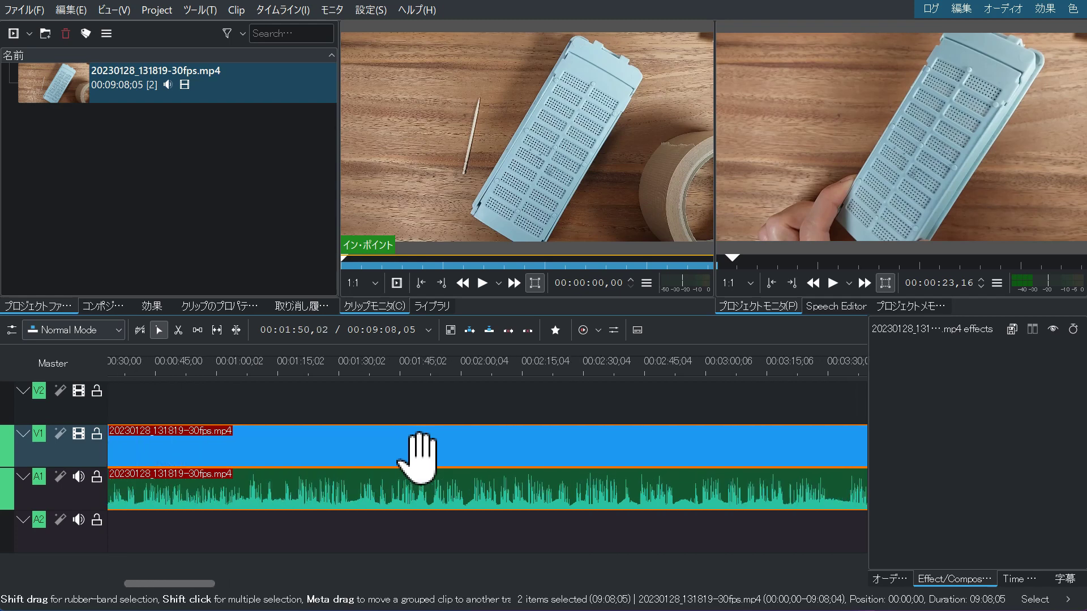
scroll(419, 458, "left", 5)
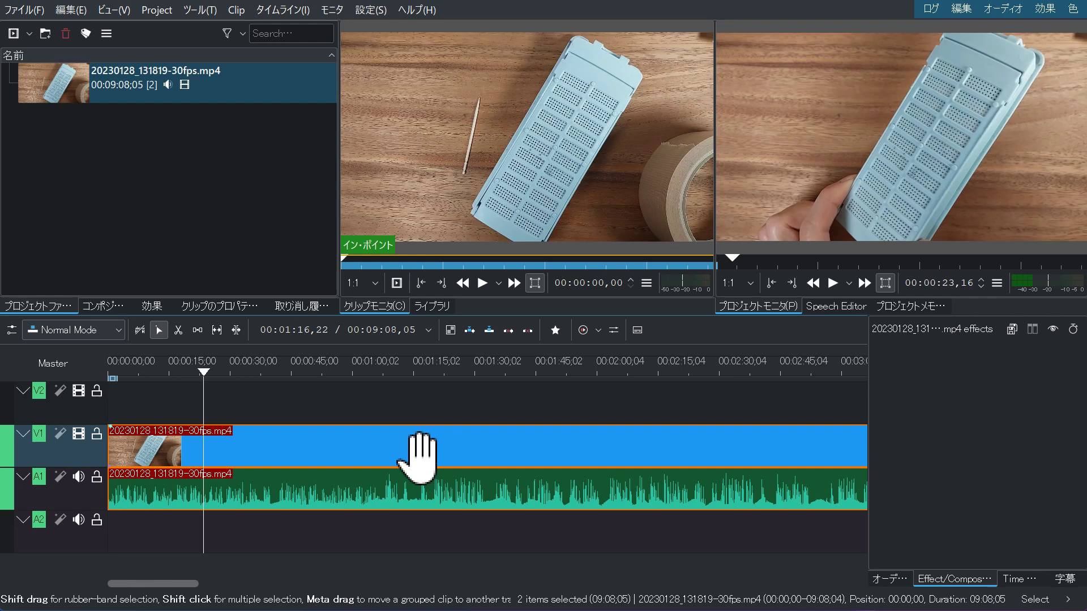
scroll(419, 458, "right", 2)
scroll(418, 458, "right", 4)
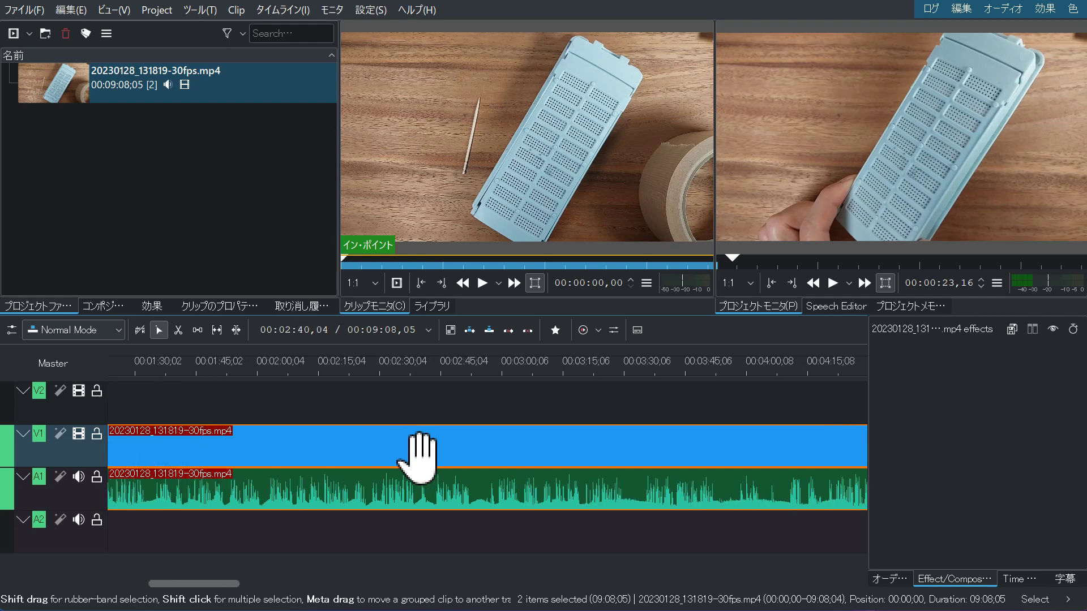
scroll(419, 458, "left", 6)
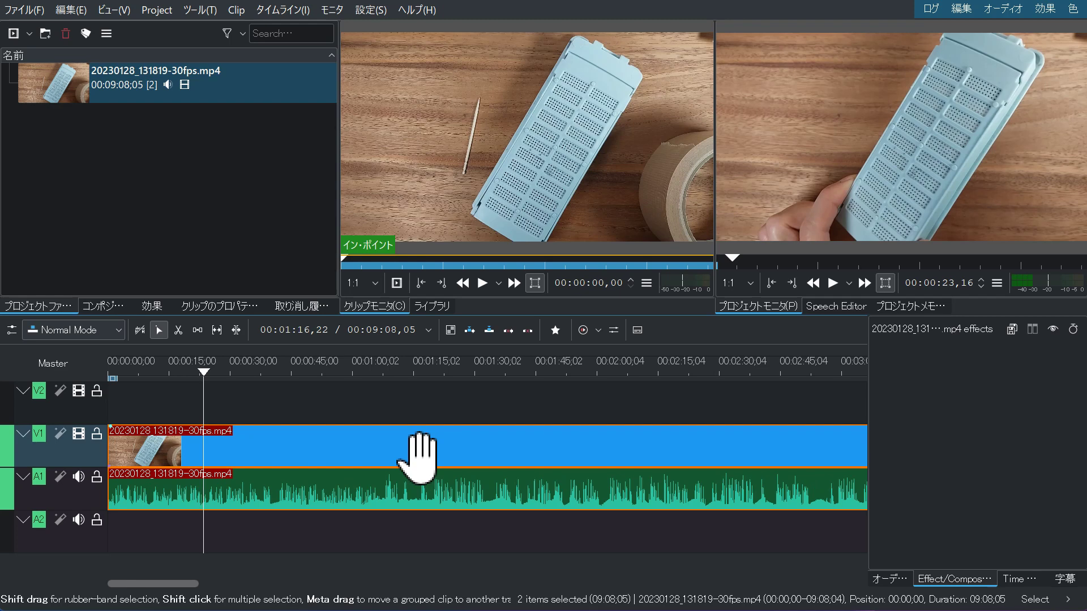
scroll(418, 458, "right", 7)
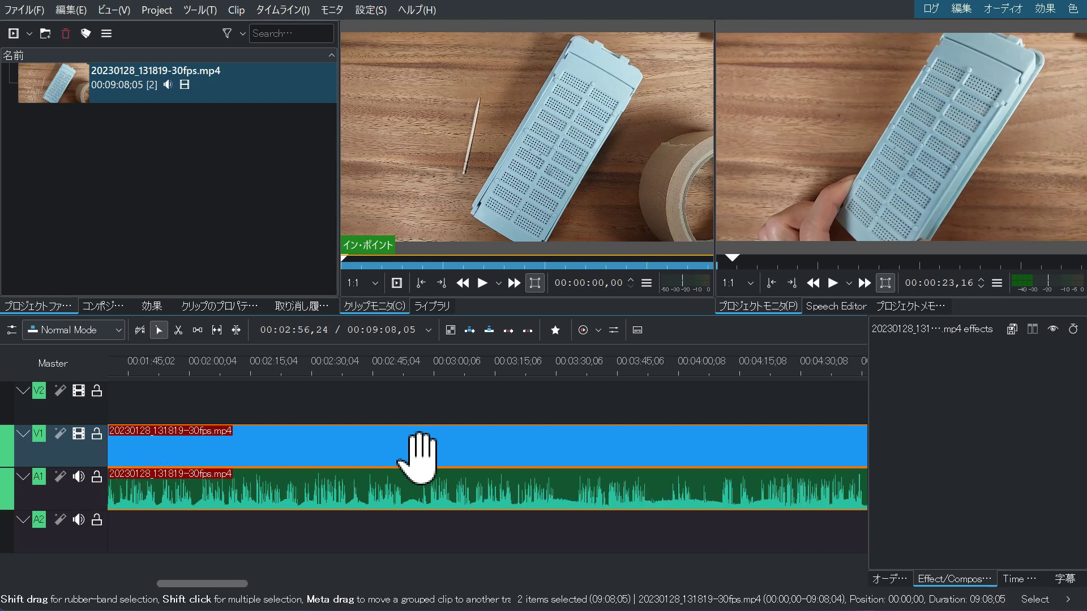
scroll(419, 459, "right", 1)
scroll(419, 459, "right", 1)
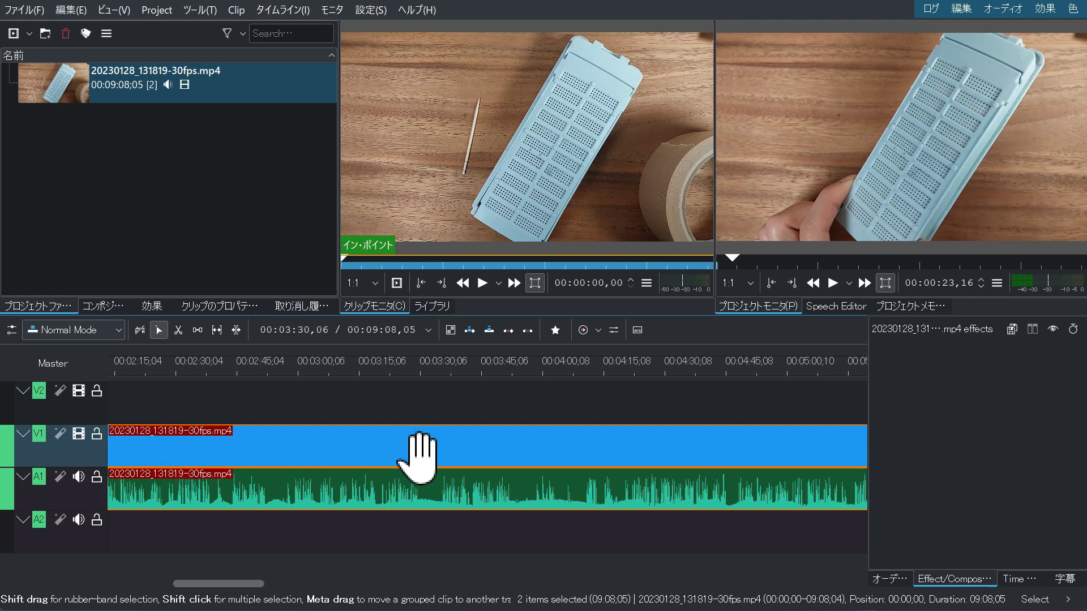
scroll(418, 458, "right", 1)
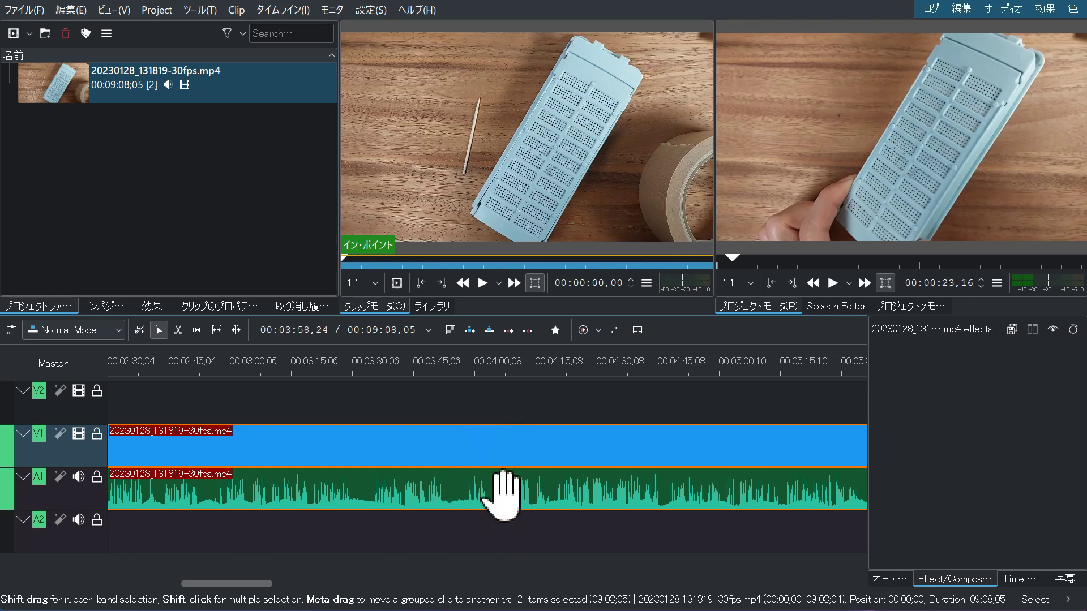
scroll(504, 487, "down", 10)
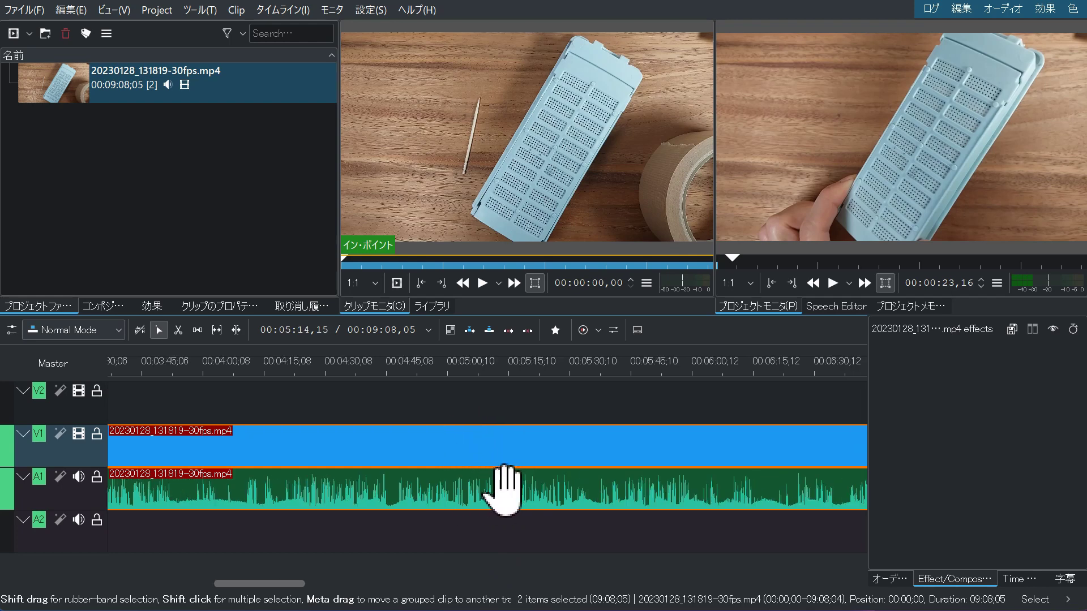
scroll(504, 487, "down", 15)
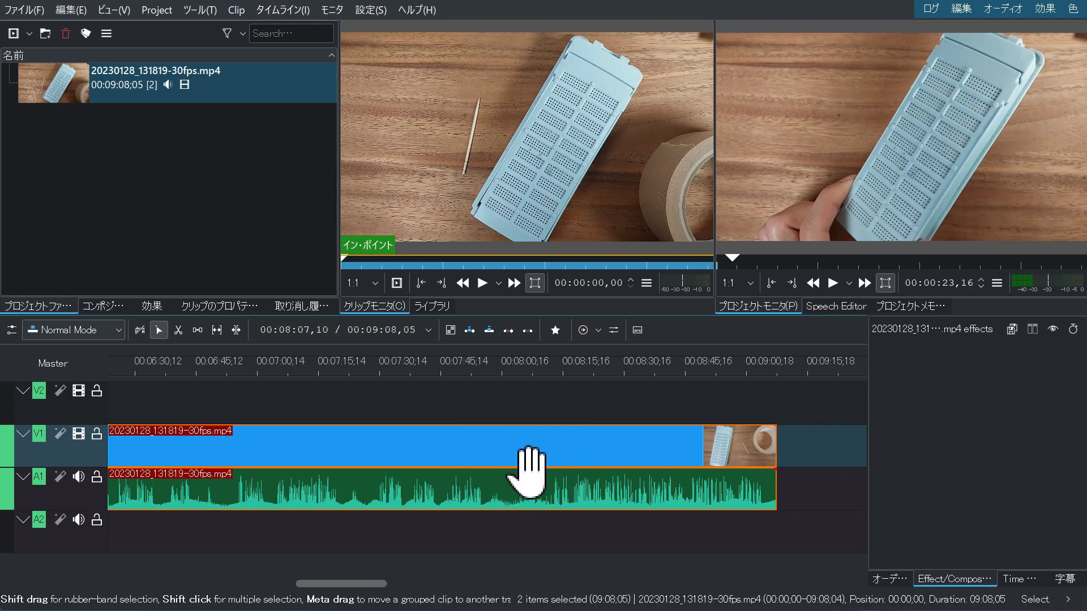
Step: Cut the clip and its linked audio at 00:06:15,16, at the start of the quiet passage
scroll(526, 473, "up", 10)
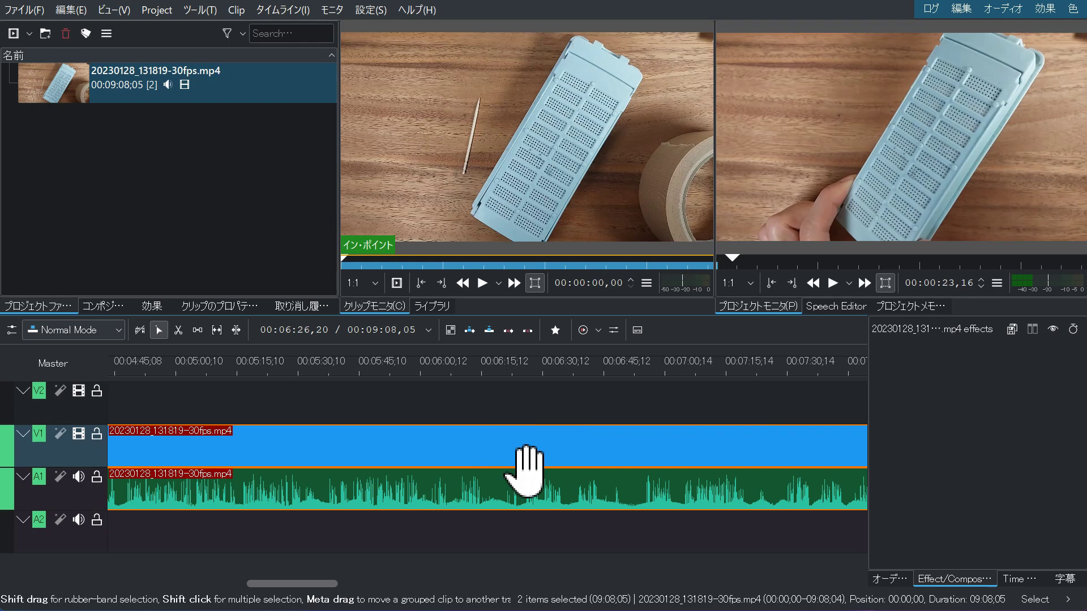
scroll(522, 492, "up", 2, "ctrl")
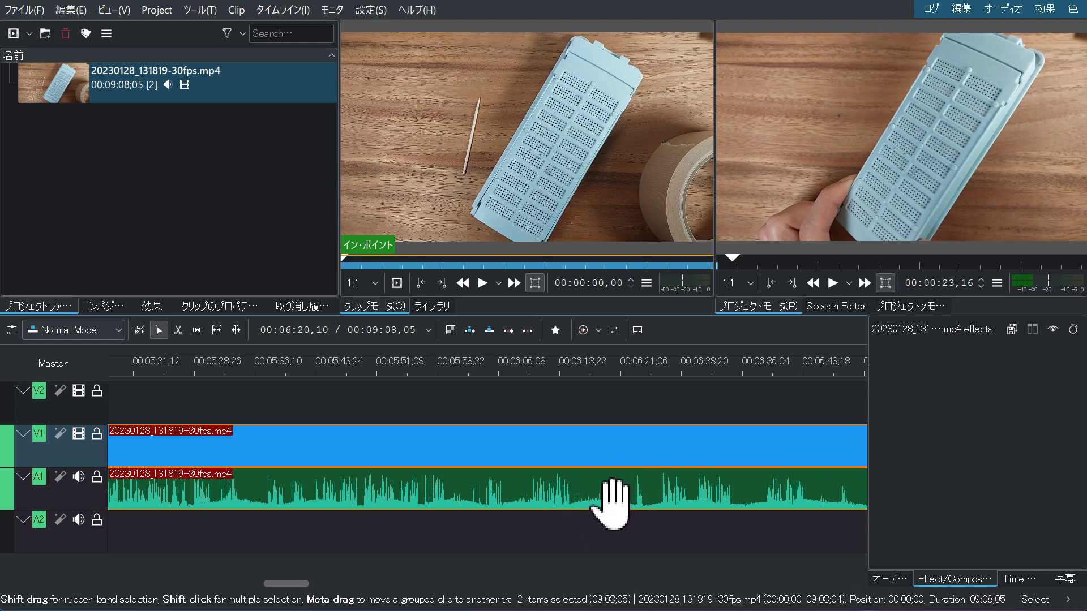
scroll(611, 504, "down", 1)
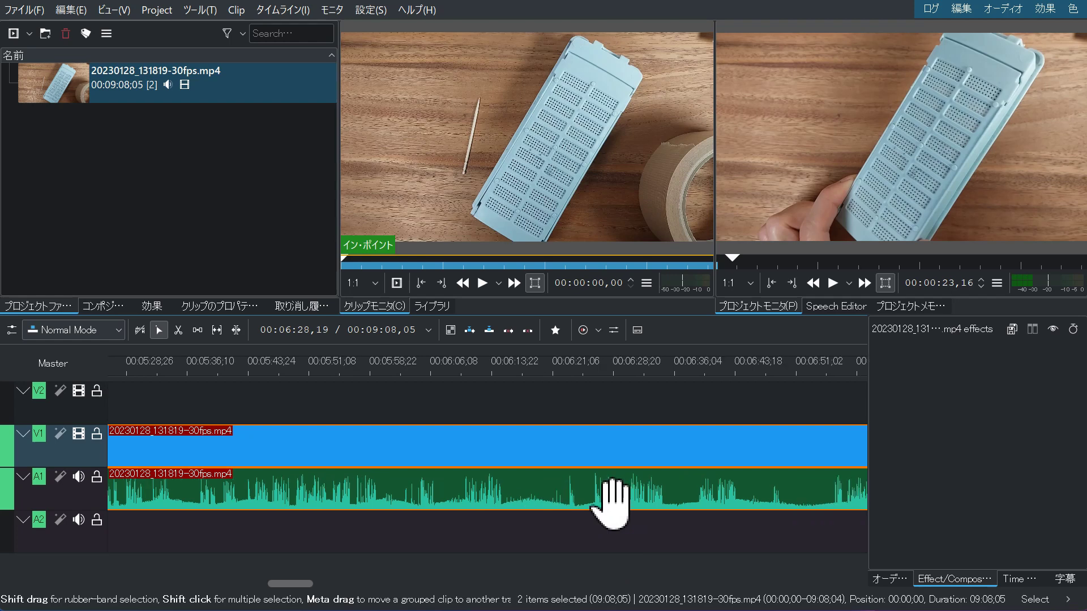
scroll(605, 500, "down", 1)
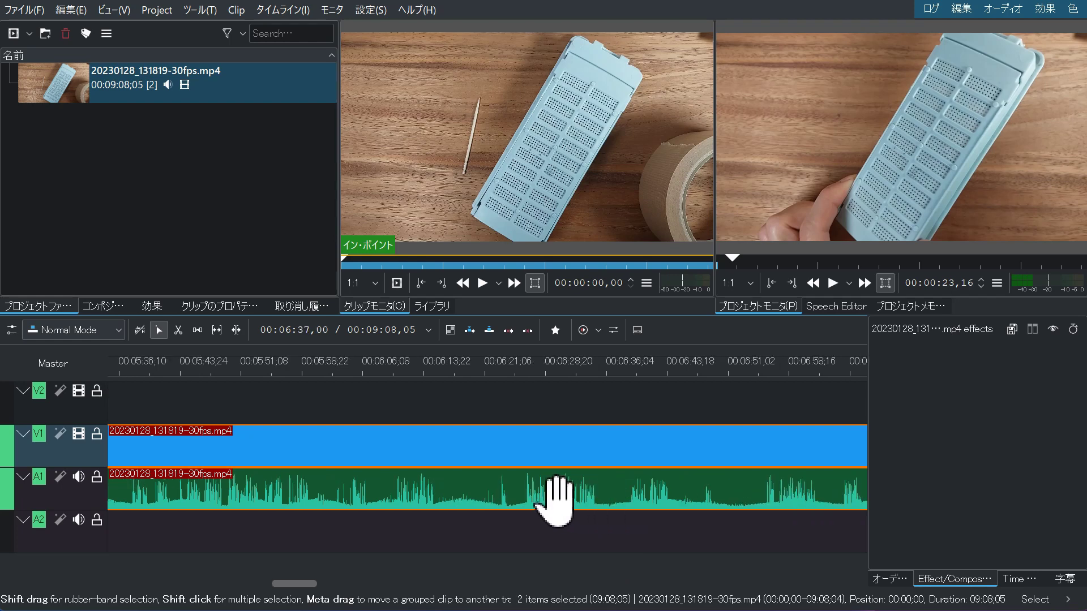
left_click(431, 372)
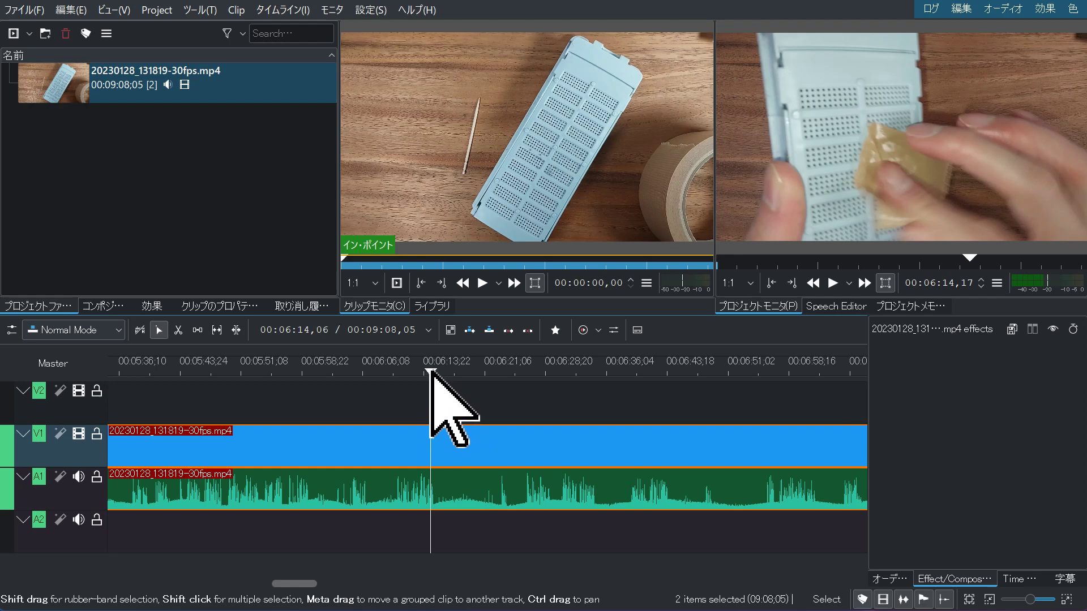
left_click_drag(431, 371, 437, 372)
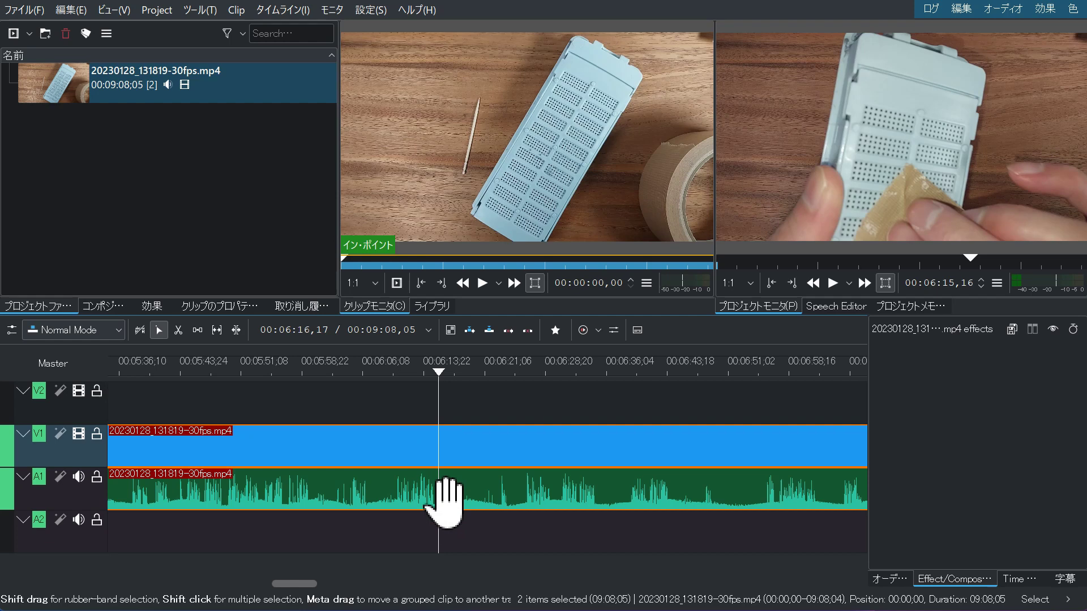
key("shift+r")
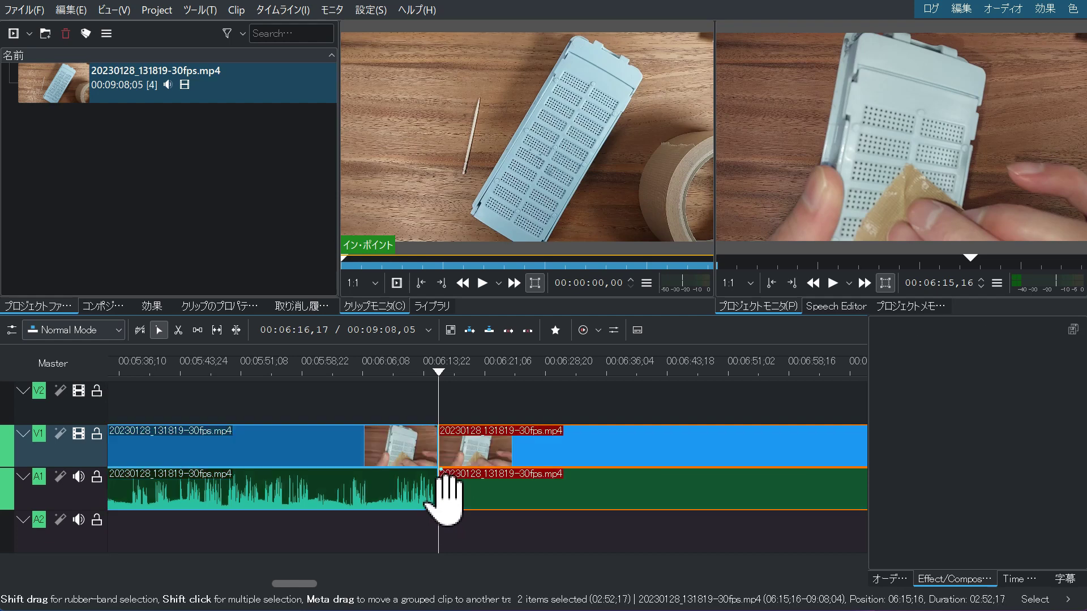
Step: Cut the clip and its linked audio a second time at 00:06:25,24, where the tape is held up
left_click(508, 369)
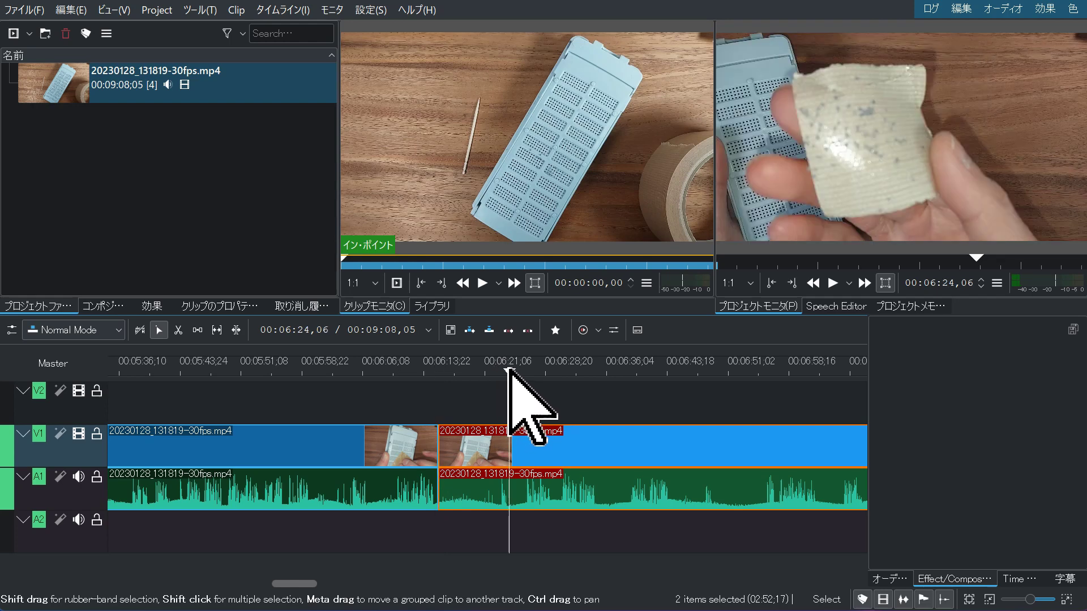
left_click(515, 374)
left_click_drag(516, 377, 522, 381)
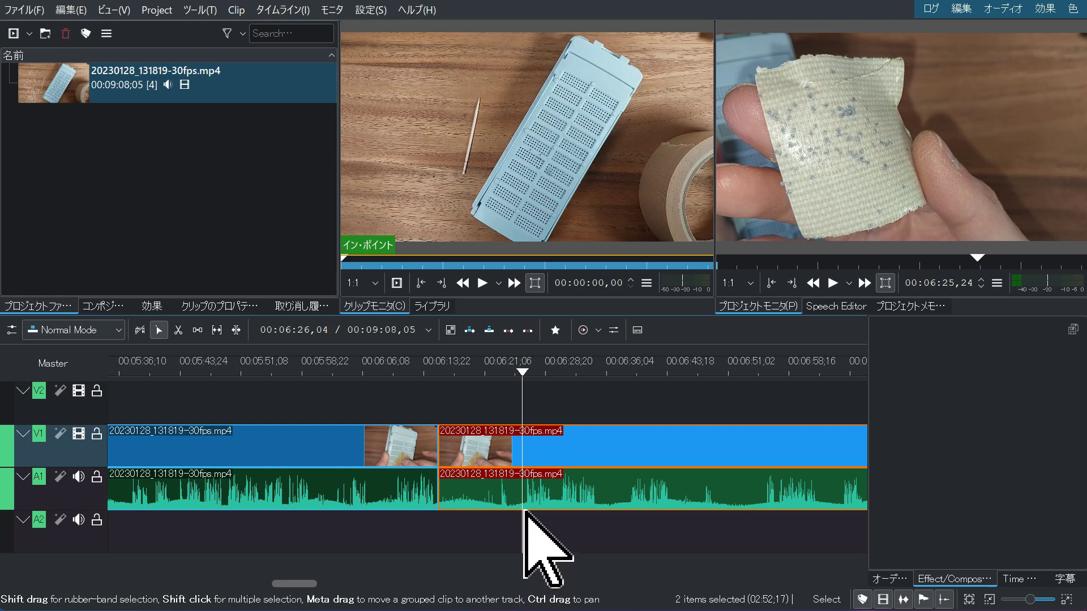
right_click(520, 456)
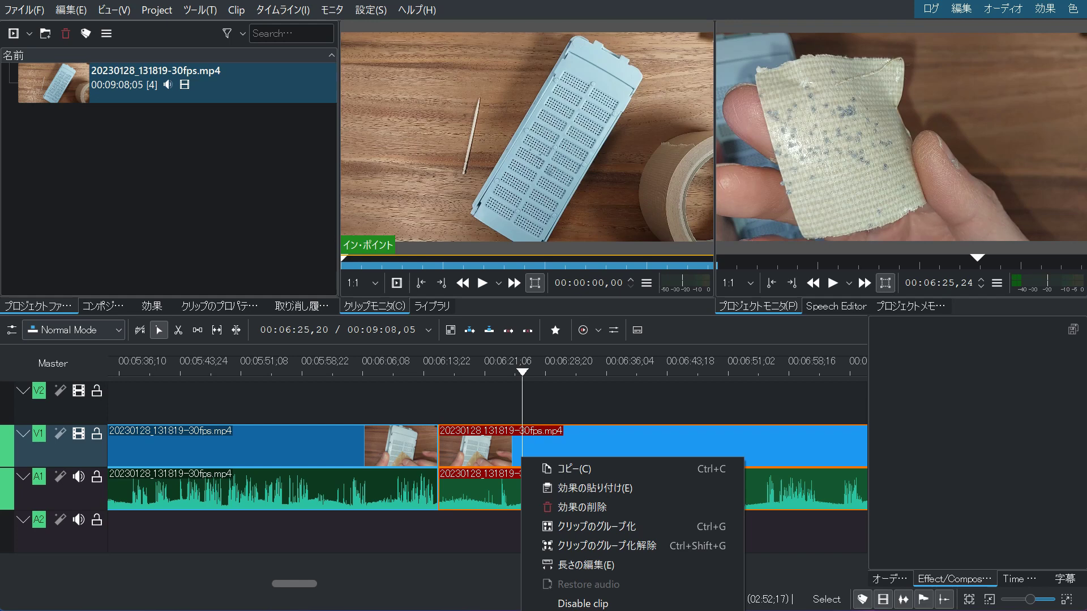
key("shift+r")
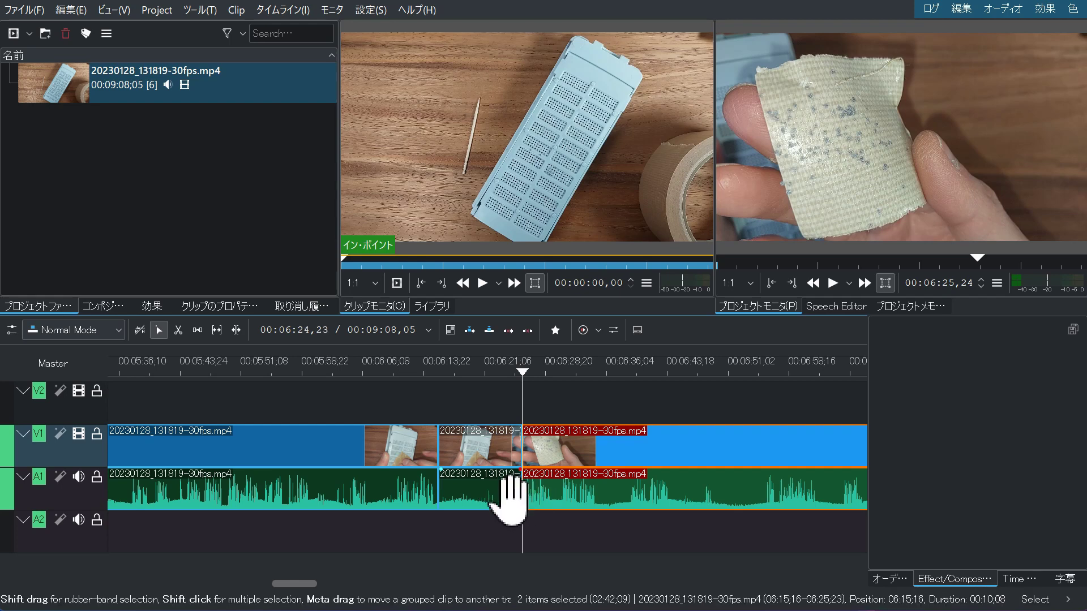
Step: Delete the short section between the two cuts and move the following section against the first to close the gap
left_click(491, 447)
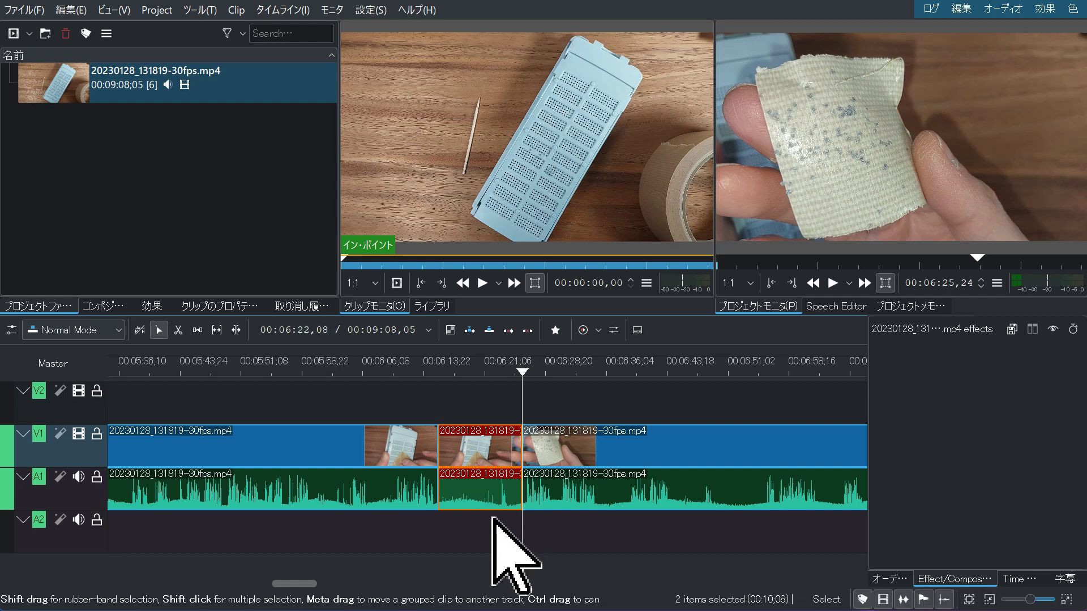
key("Delete")
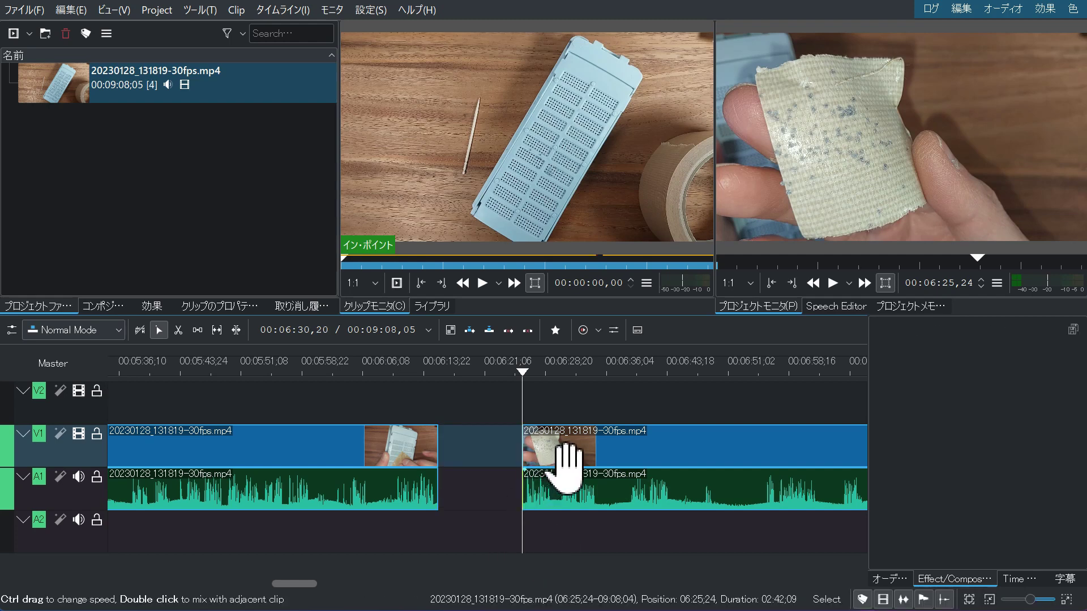
left_click_drag(558, 453, 491, 463)
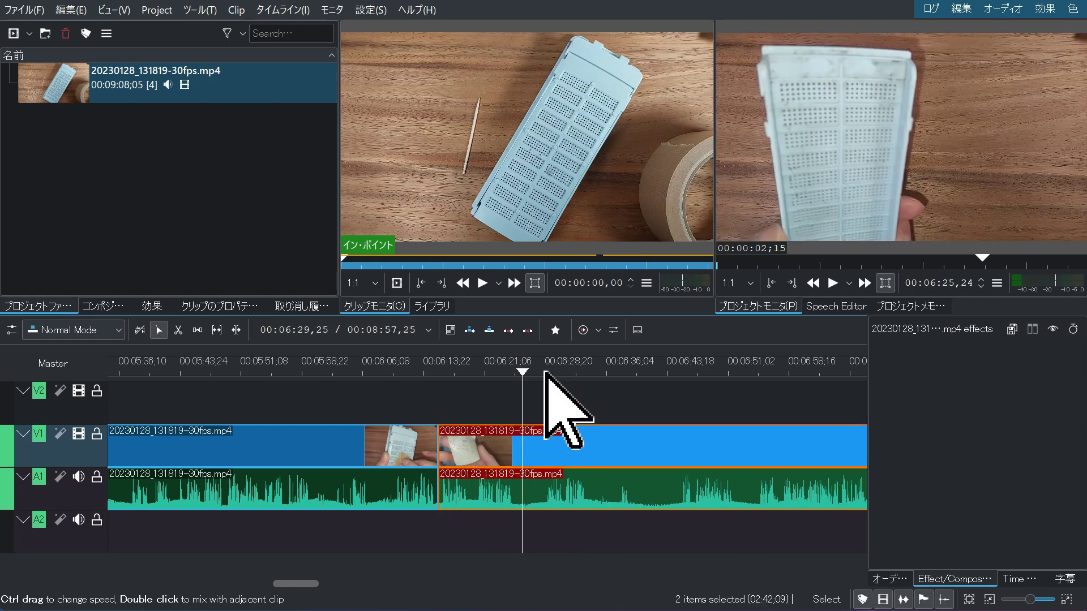
Step: Cut the clip and its linked audio at 00:06:24,29 and again at 00:06:28,11, around the short quiet passage
left_click(521, 378)
left_click_drag(522, 377, 514, 382)
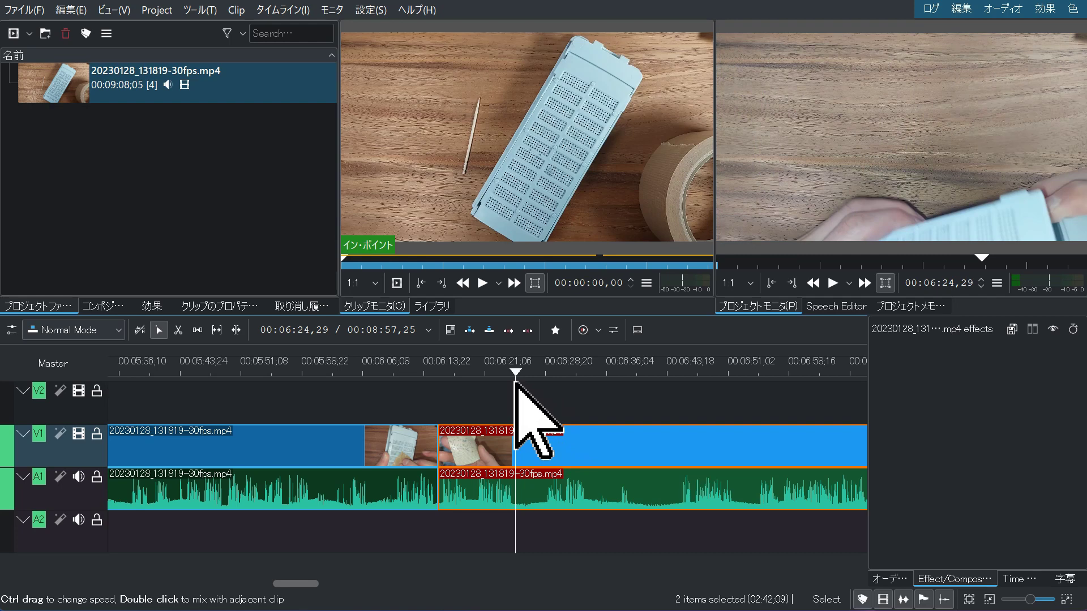
key("shift+r")
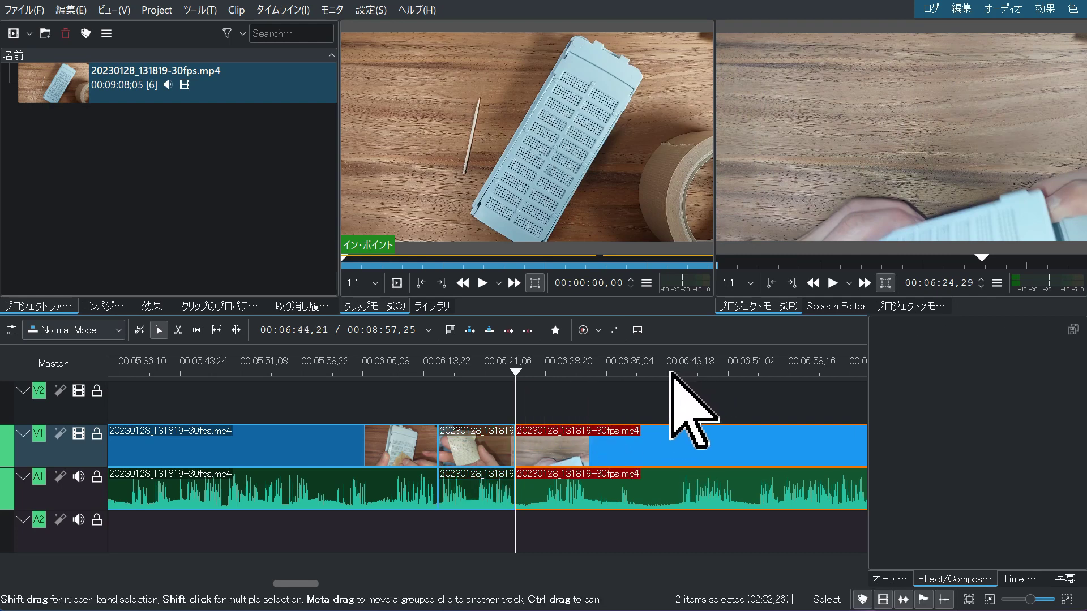
left_click(537, 374)
left_click(544, 373)
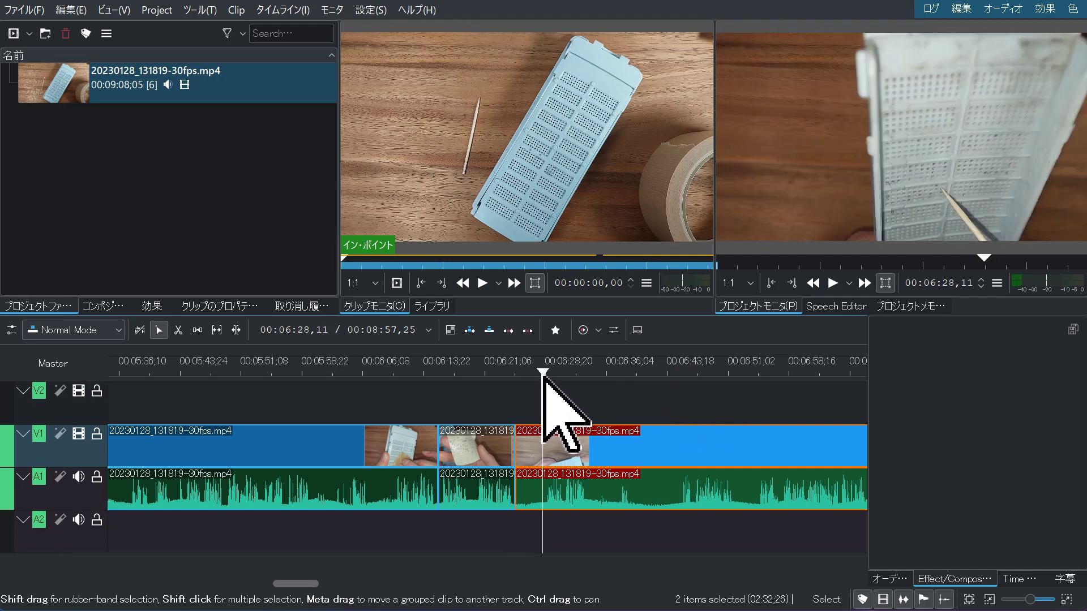
key("shift+r")
Step: Cut out the quiet passage between 00:06:34,08 and 00:06:44,14 and move the following section back to close the gap
left_click_drag(544, 374, 674, 391)
key("shift+r")
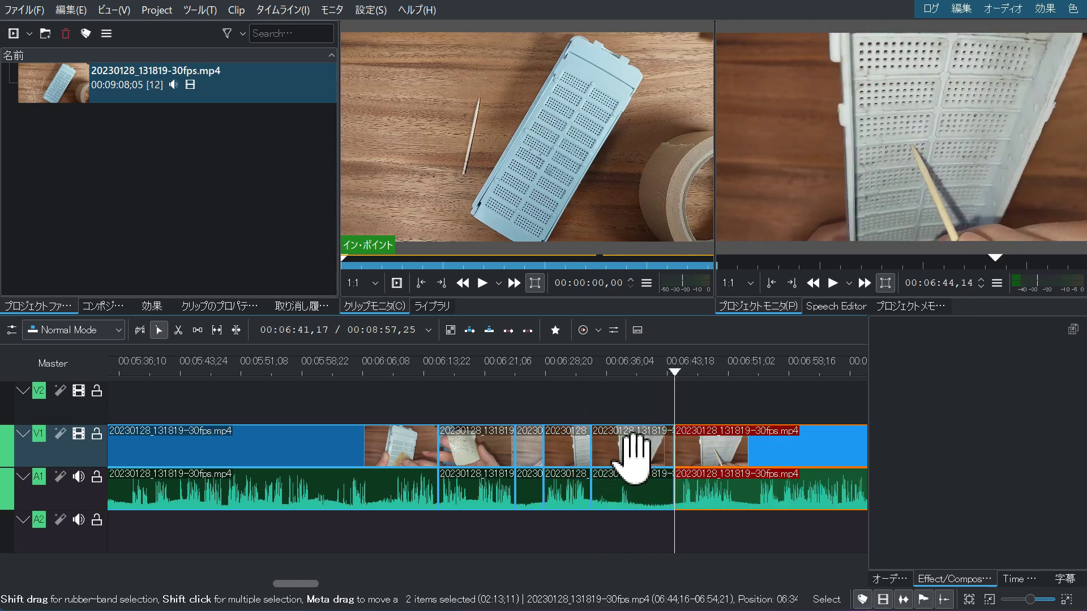
key("shift+r")
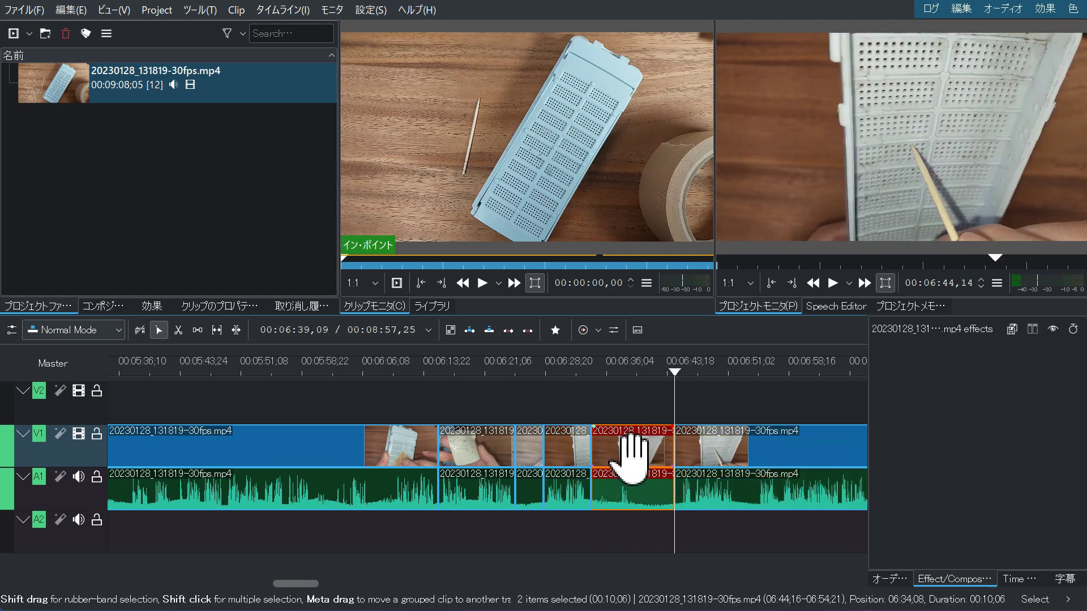
key("Delete")
left_click_drag(699, 448, 619, 461)
Step: Delete the short section between 00:06:24,29 and 00:06:28,11 and shift the two following sections back to close the gap
left_click(541, 448)
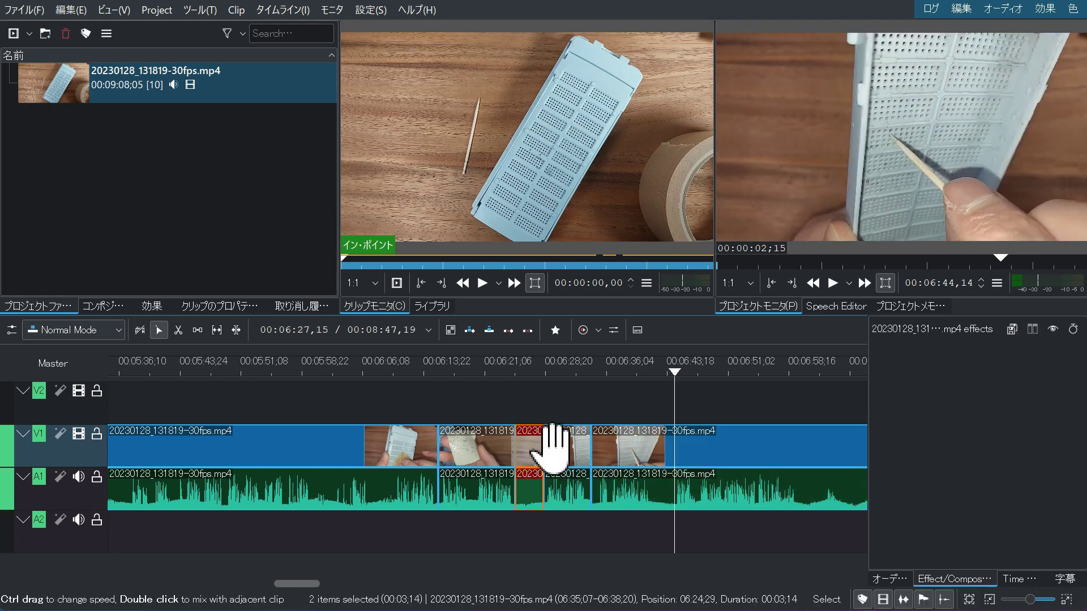
key("Delete")
left_click_drag(558, 449, 544, 449)
left_click_drag(631, 448, 515, 475)
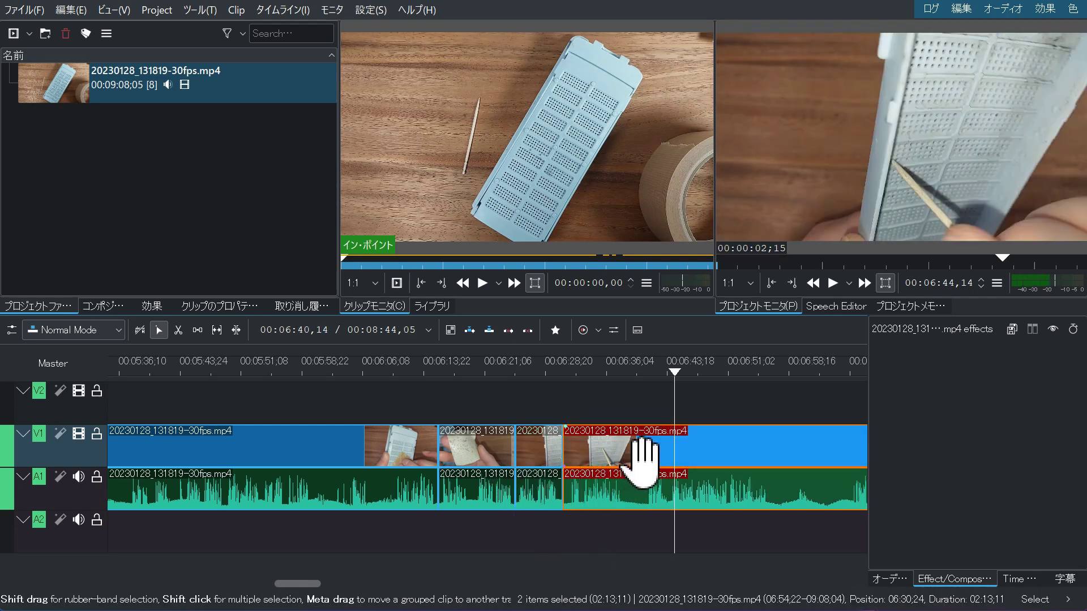
Step: Cut out the passage between 00:06:38,11 and 00:06:40,28 with its audio and move the following section back to close the gap
left_click_drag(617, 367, 624, 373)
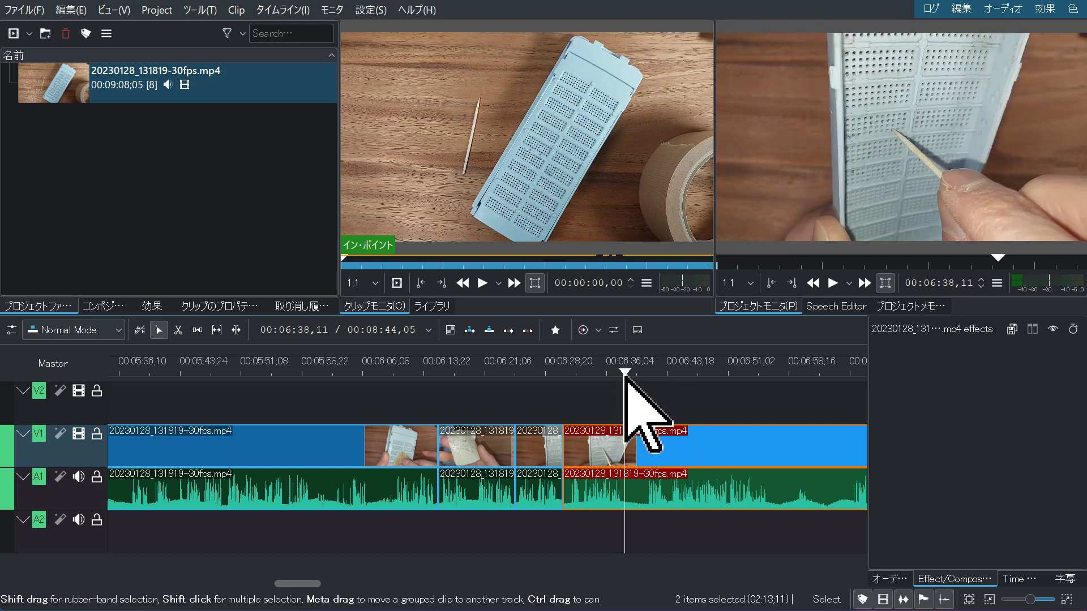
key("shift+r")
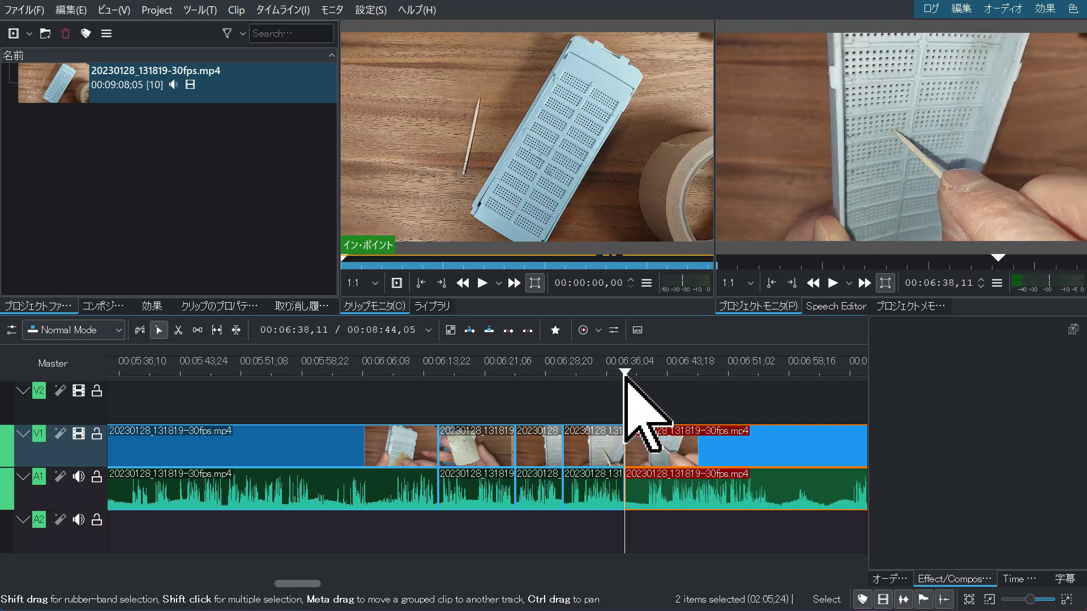
left_click_drag(624, 373, 645, 387)
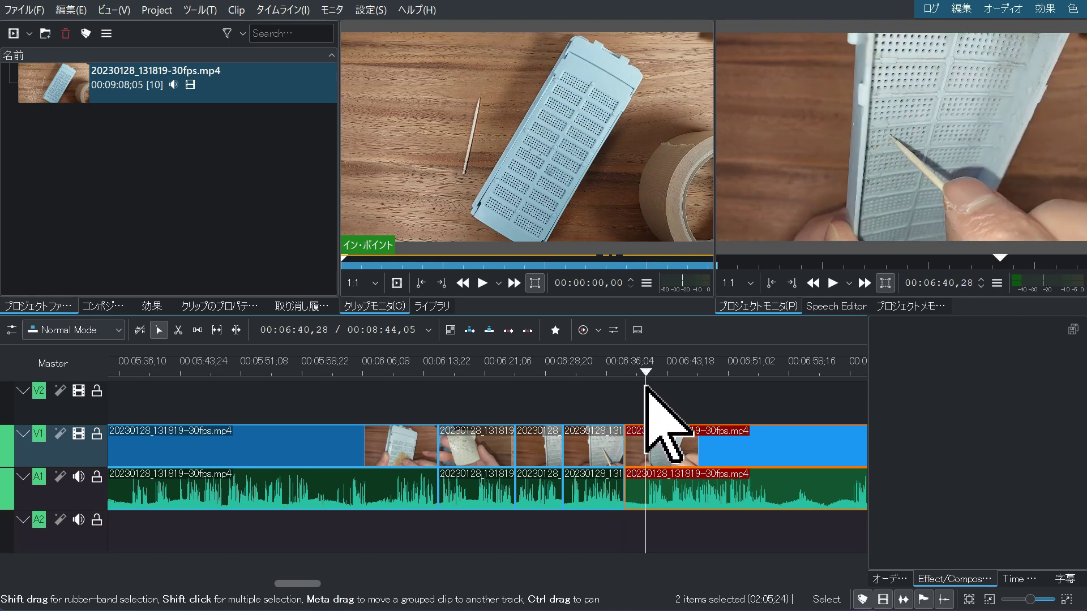
key("shift+r")
left_click(635, 447)
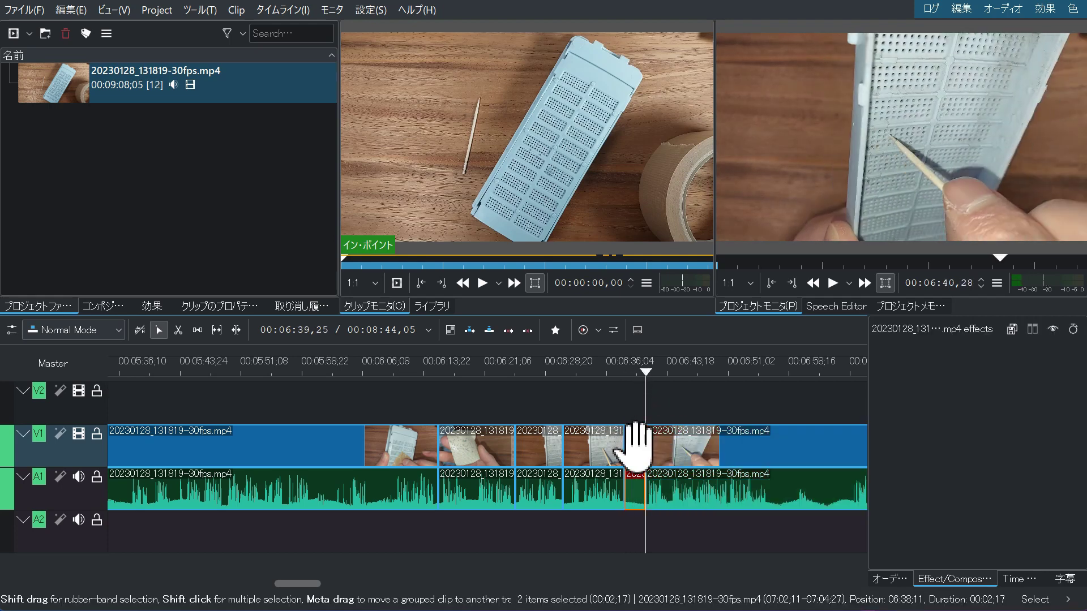
key("Delete")
left_click_drag(689, 447, 672, 450)
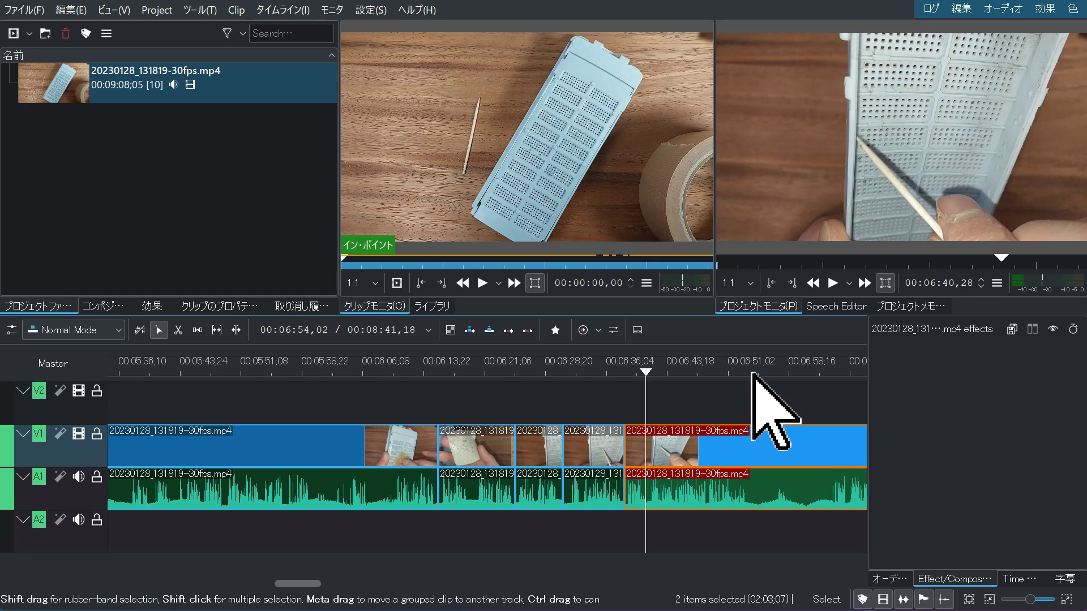
Step: Cut out the quiet passage between 00:06:54,02 and 00:07:02,22 with its audio and move the last section back to close the gap
left_click(752, 373)
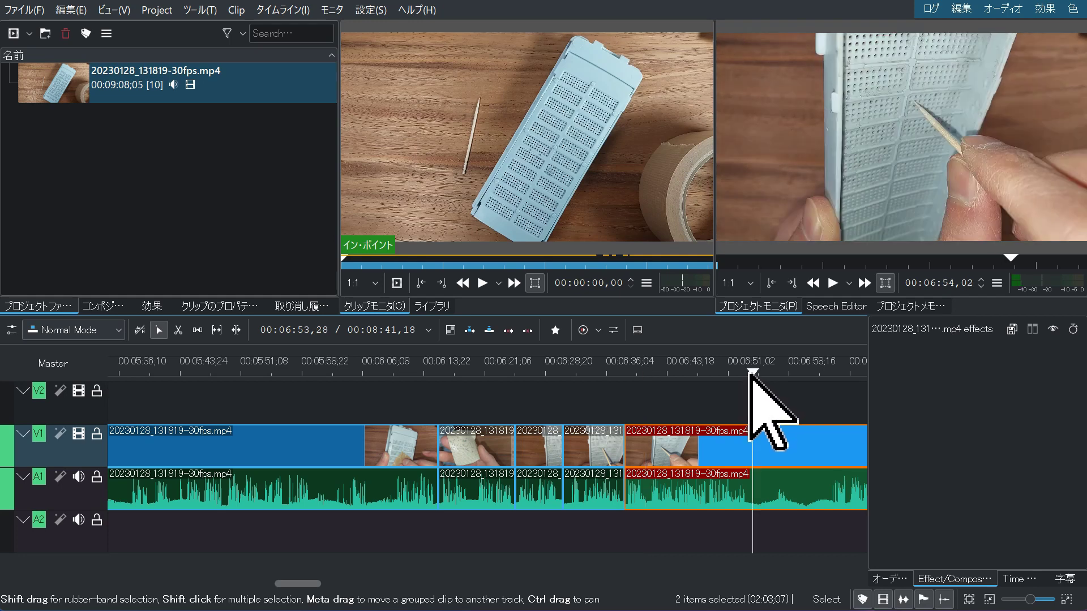
key("shift+r")
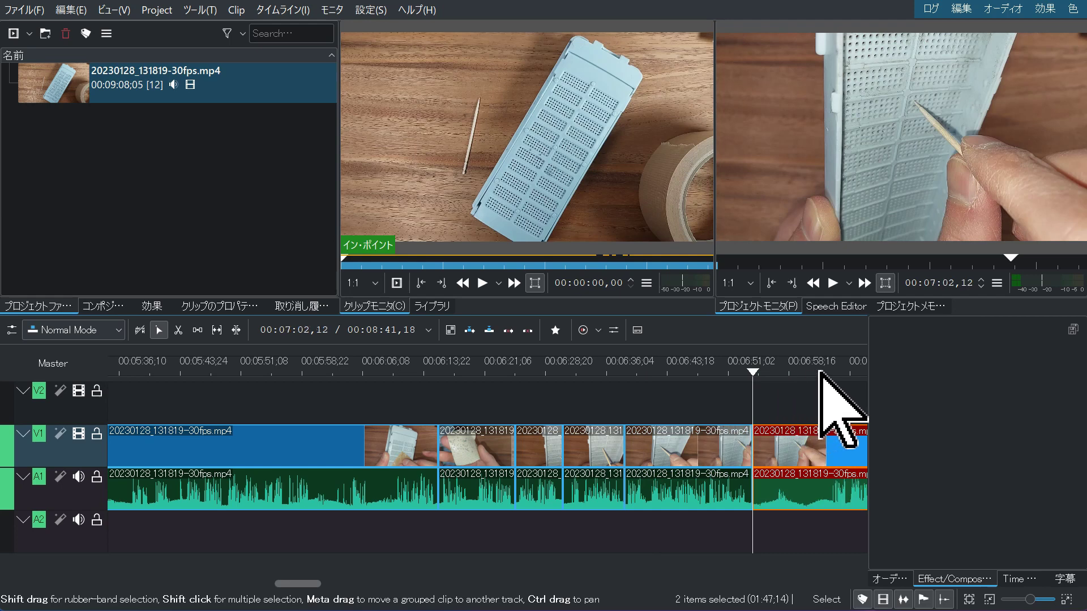
left_click(815, 372)
left_click(822, 373)
key("shift+r")
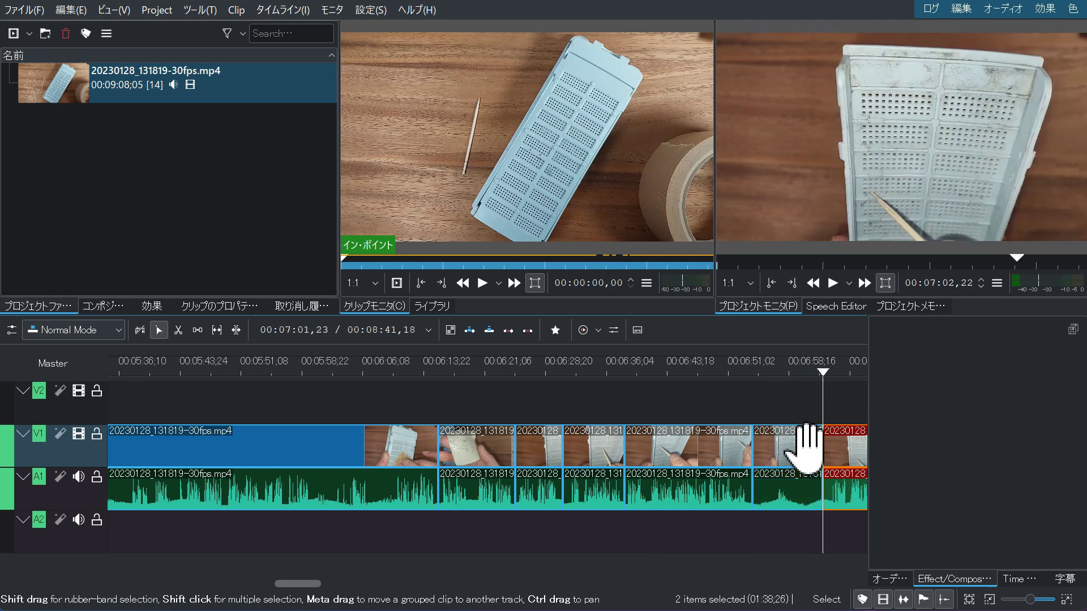
left_click(795, 450)
key("Delete")
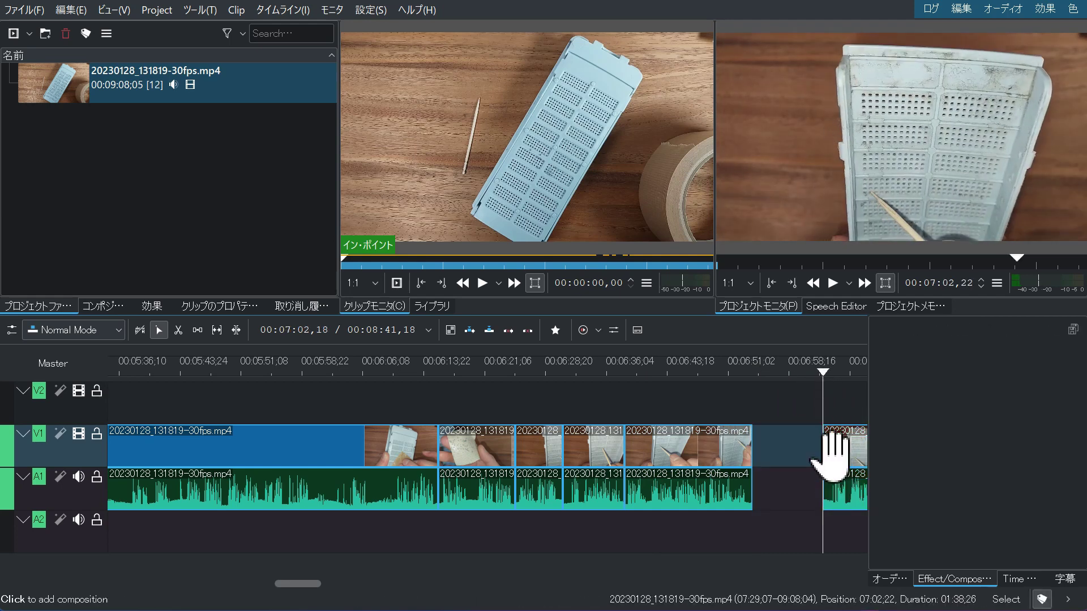
left_click(832, 452)
left_click_drag(800, 461, 747, 464)
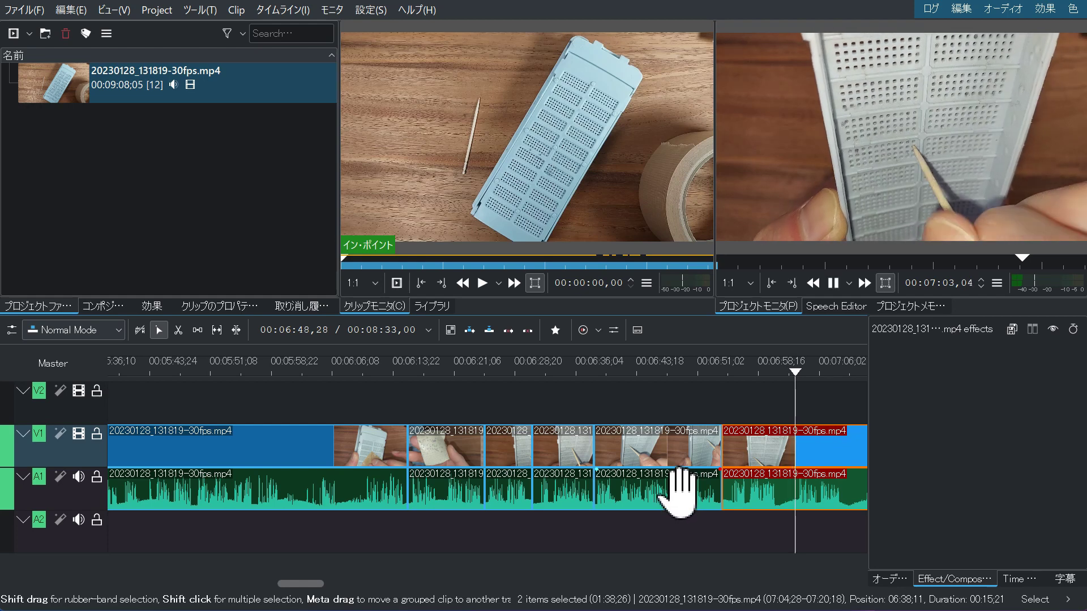
Step: Play the trimmed footage up to 00:07:12,11 and add a new subtitle at that point
key("space")
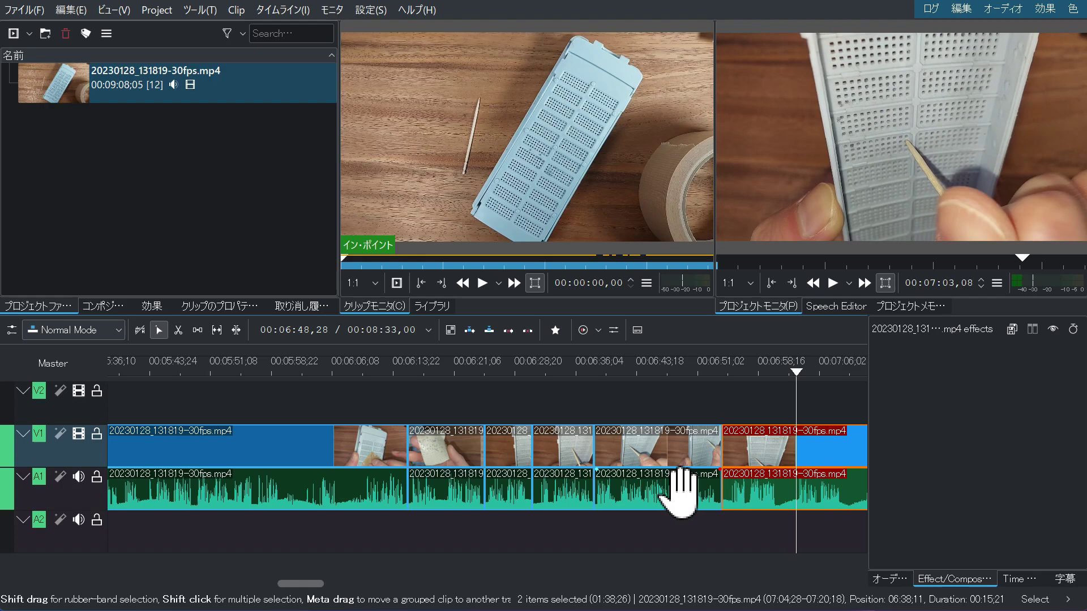
left_click(840, 369)
key("space")
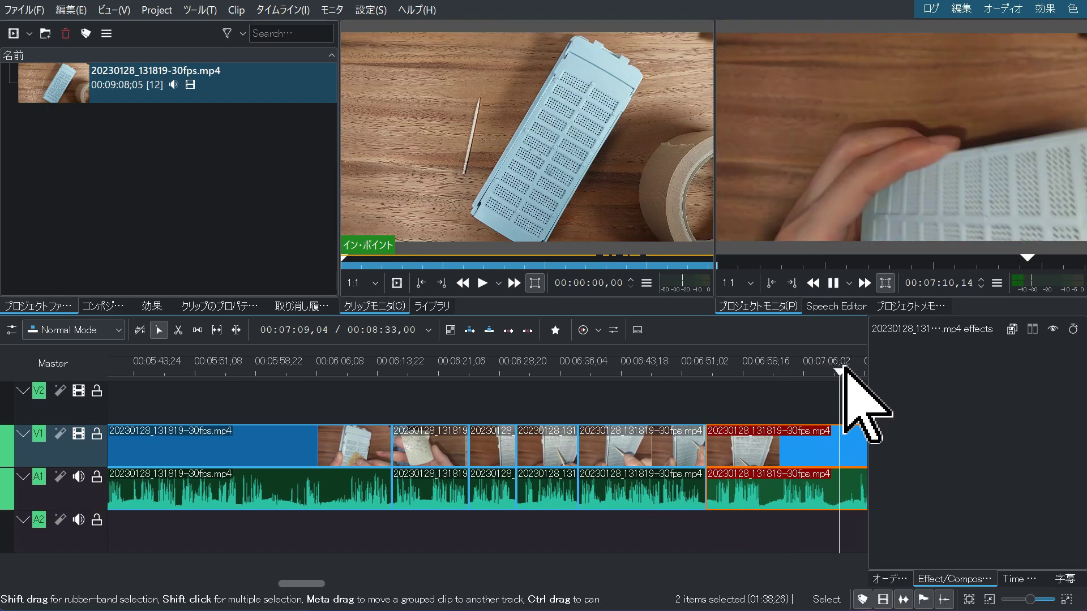
key("space")
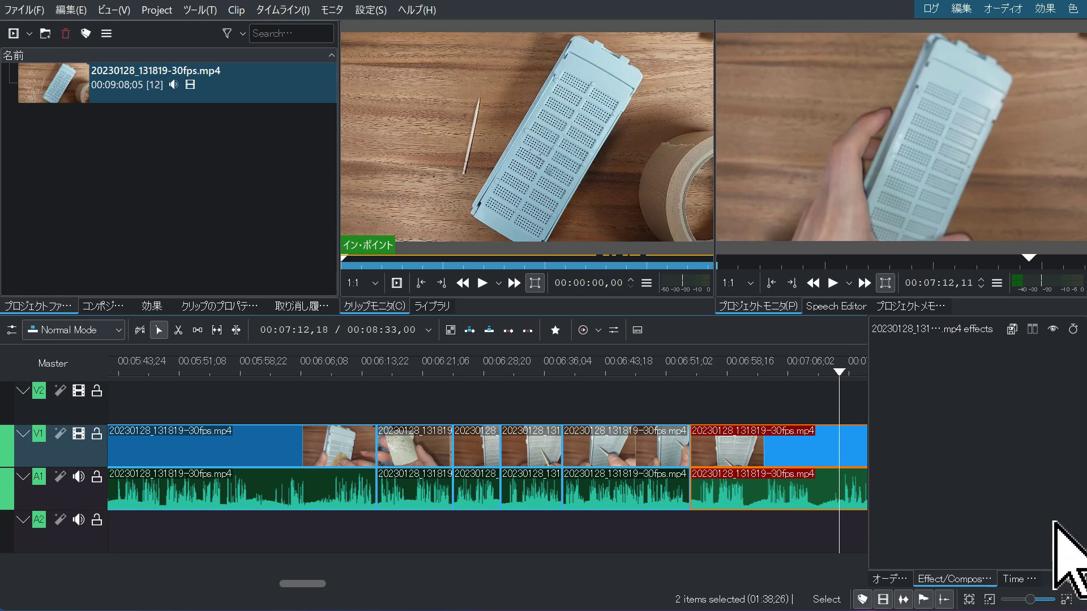
left_click(1065, 579)
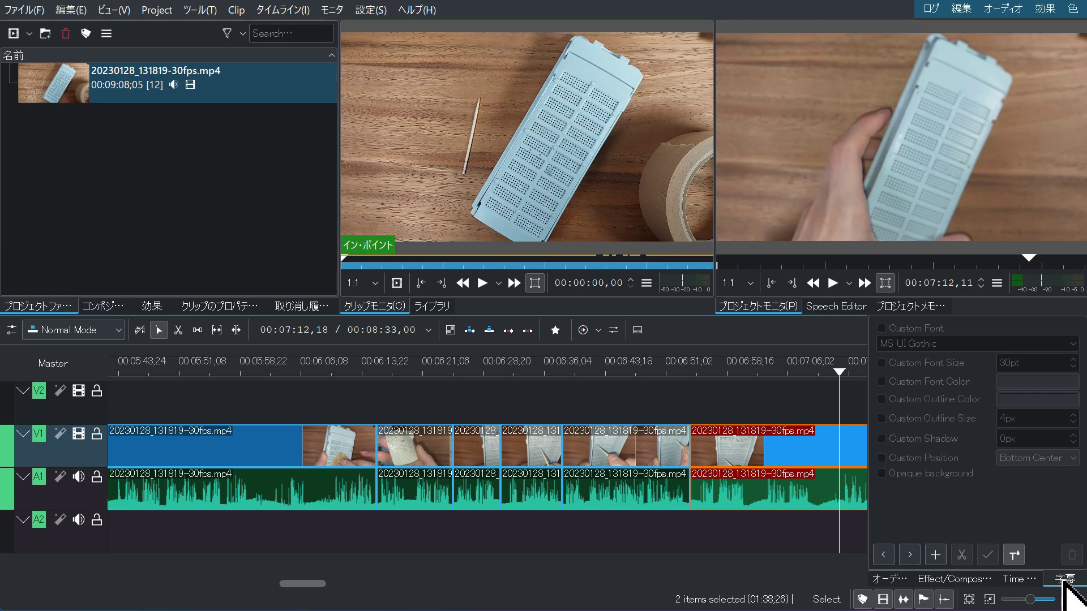
left_click(935, 555)
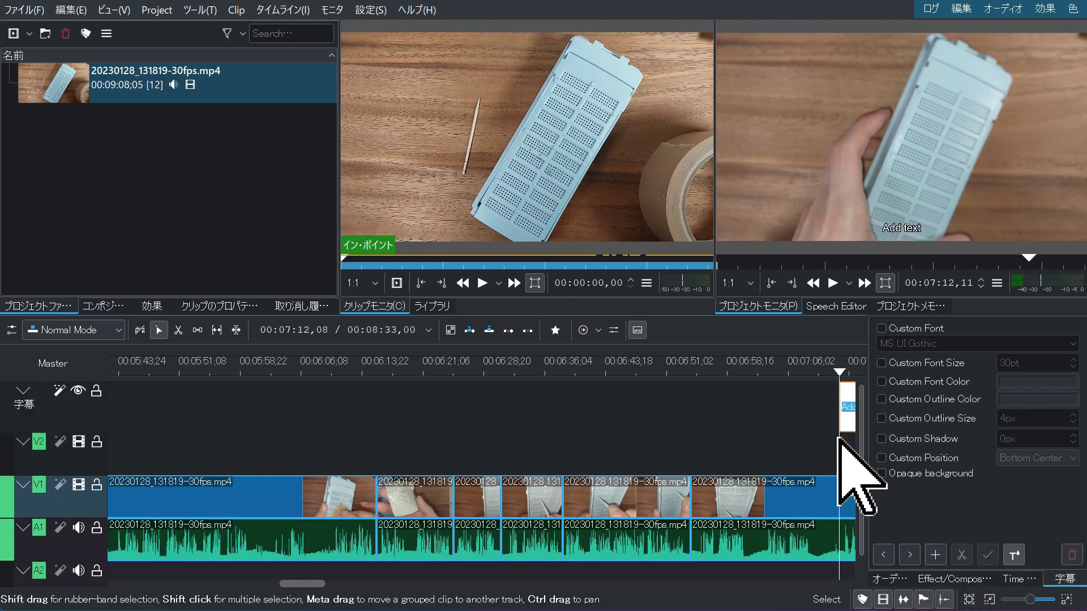
scroll(798, 436, "down", 3)
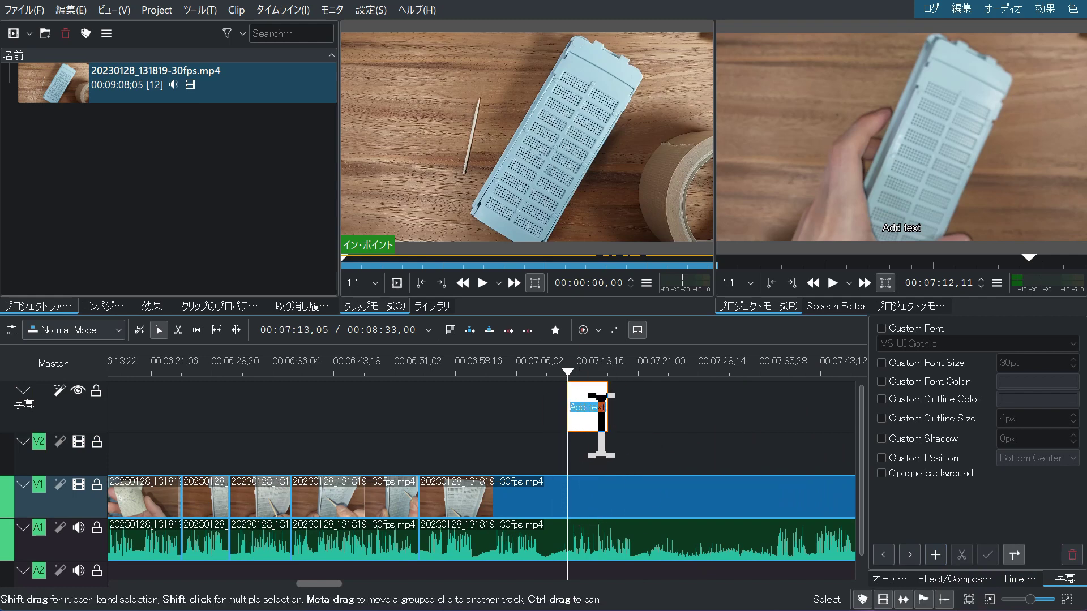
Step: Give the subtitle a custom font size of 46 pt and a yellow font colour (#ffff00)
left_click(580, 400)
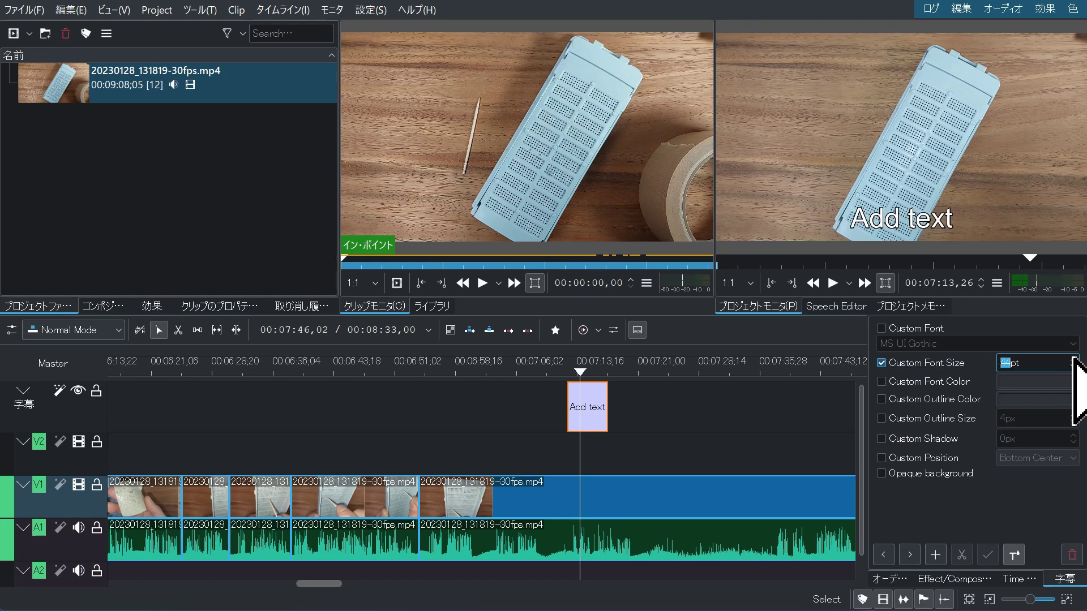
scroll(1073, 362, "up", 2)
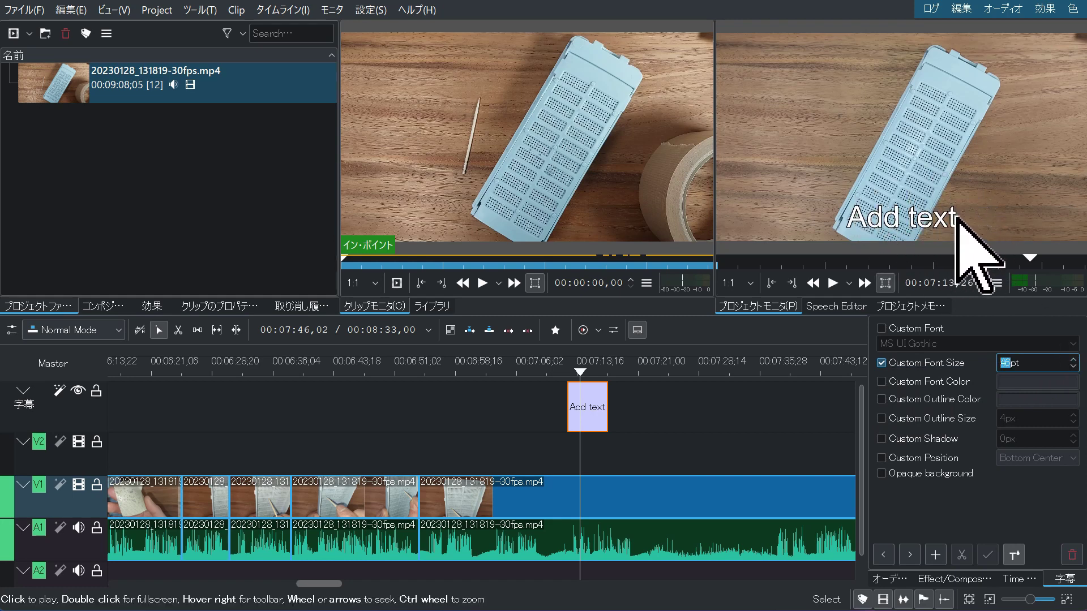
left_click(881, 381)
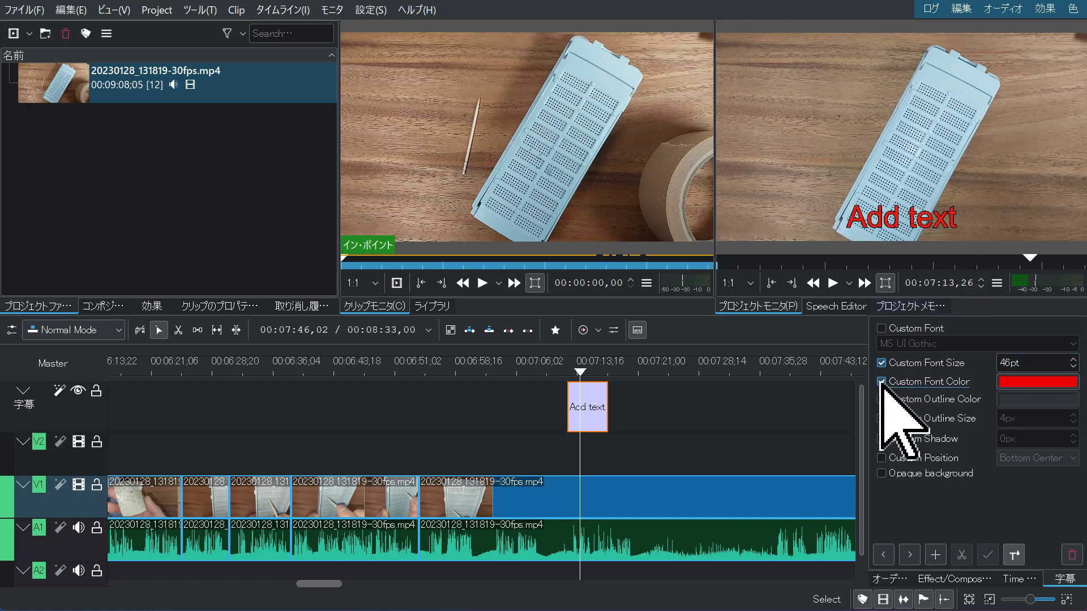
left_click(1020, 383)
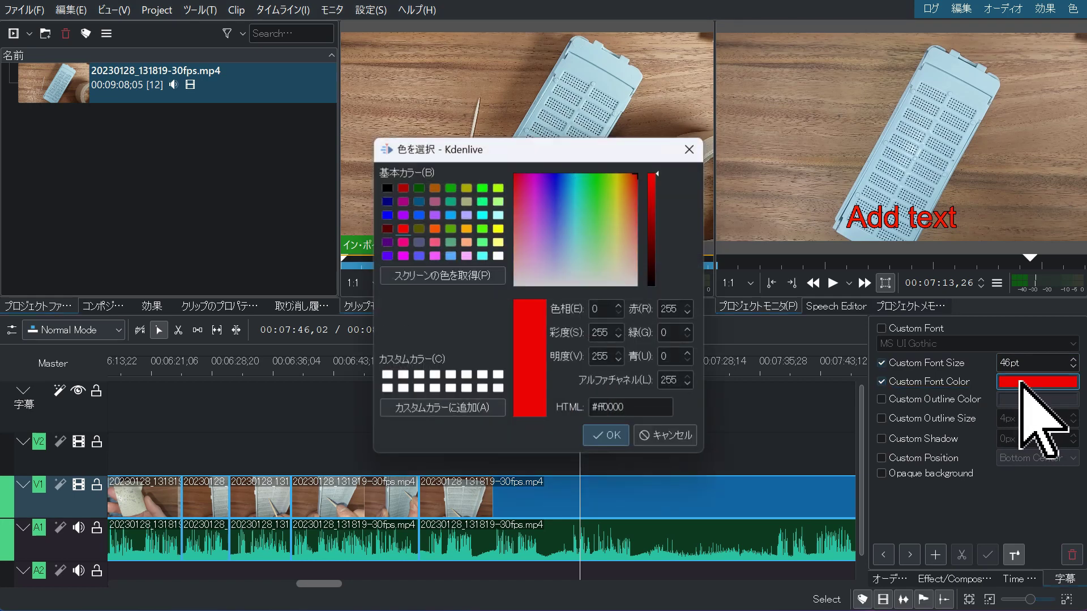
left_click(498, 228)
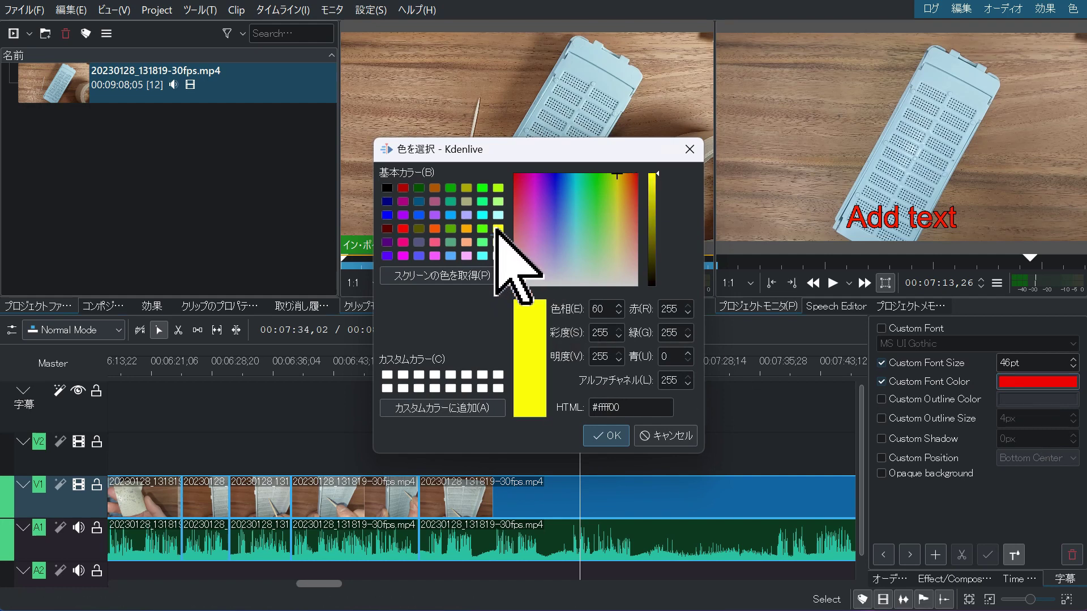
left_click(607, 437)
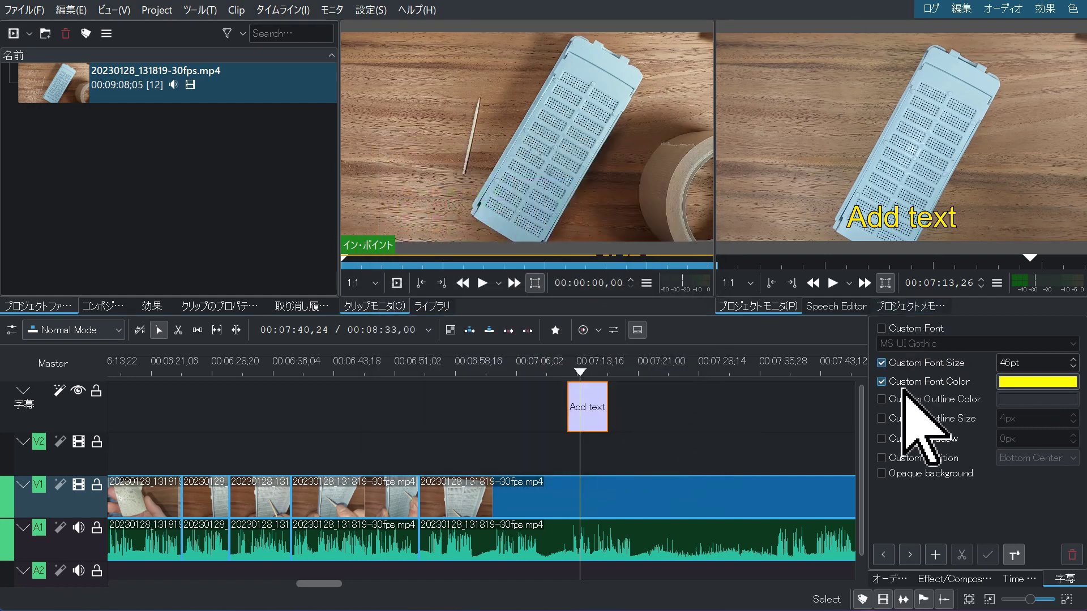
Step: Give the subtitle text a custom blue outline colour (#0000ff)
left_click(883, 401)
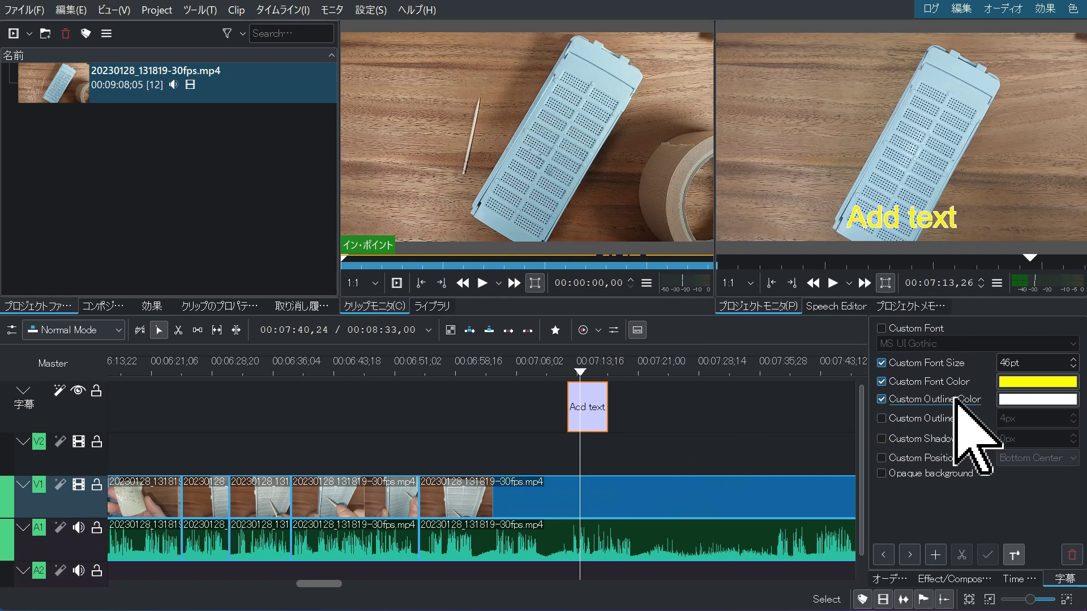
left_click(1041, 401)
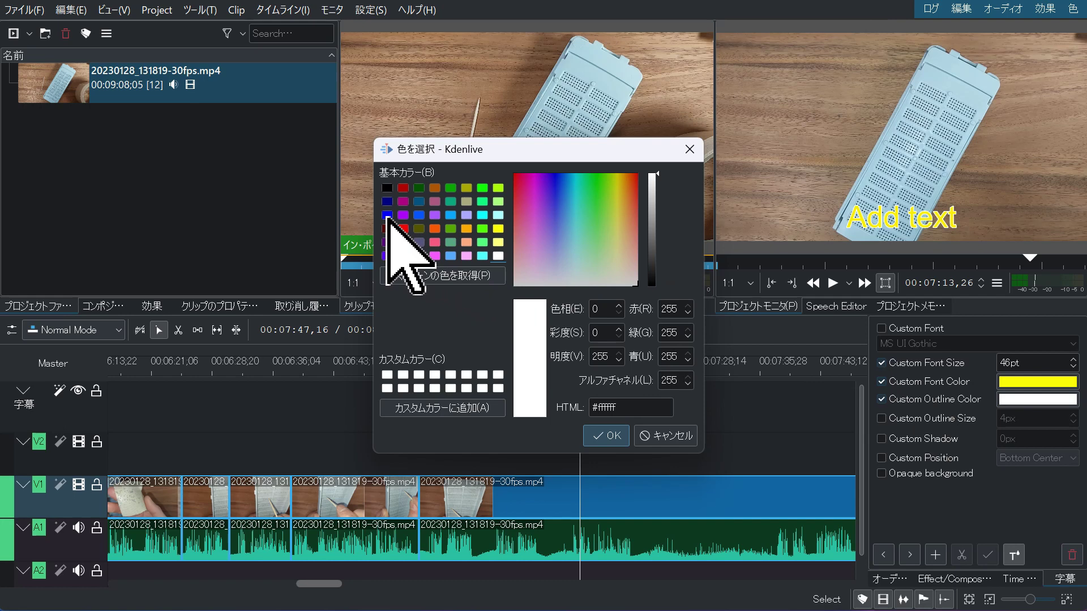
left_click(387, 216)
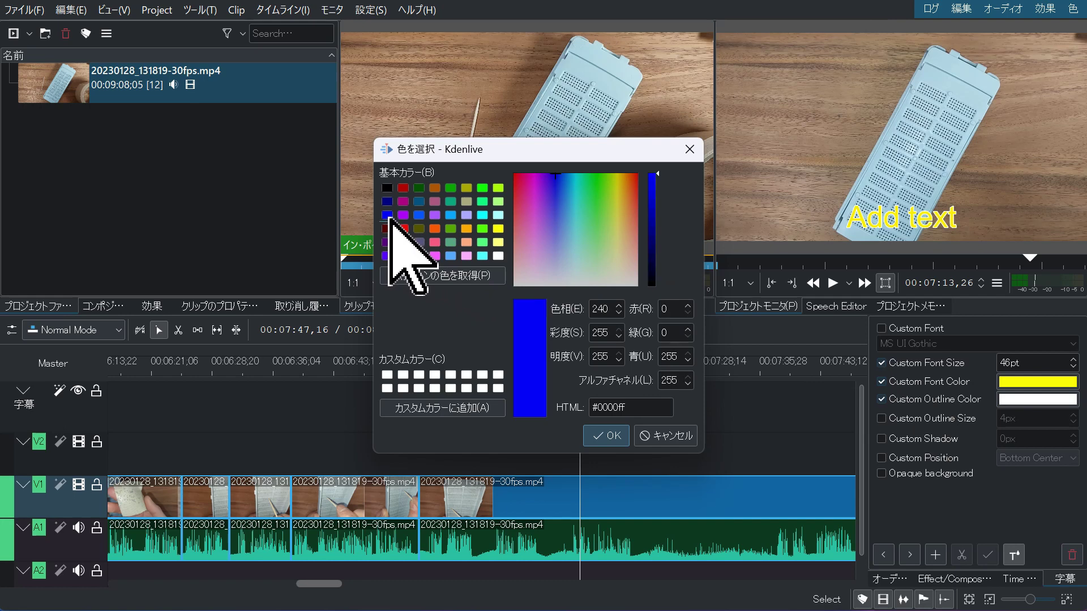
left_click(604, 441)
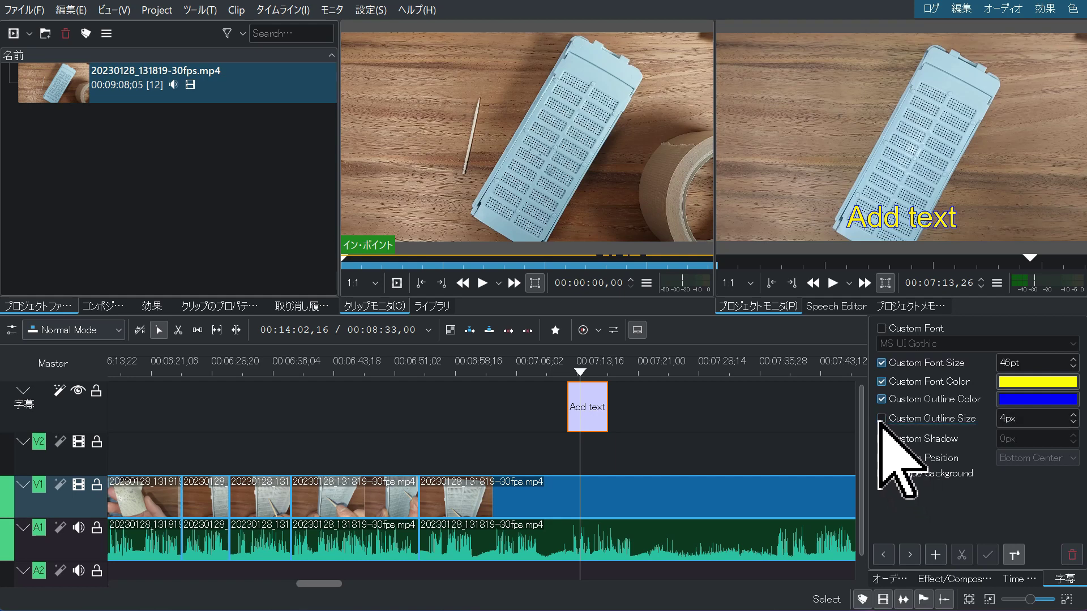
Step: Try a custom outline size of 4 px on the subtitle text
left_click(881, 420)
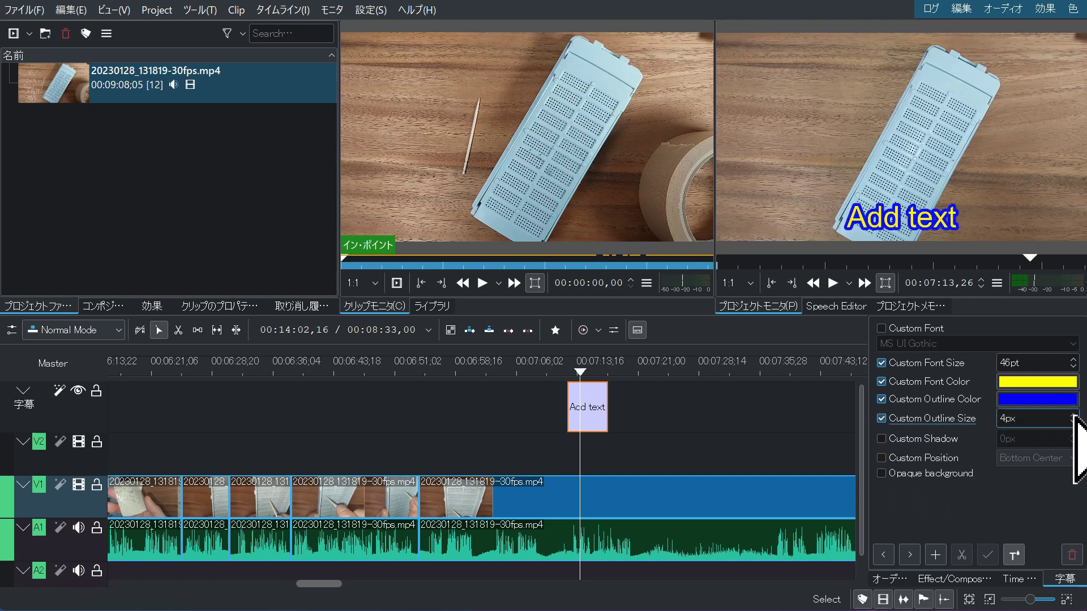
left_click(882, 419)
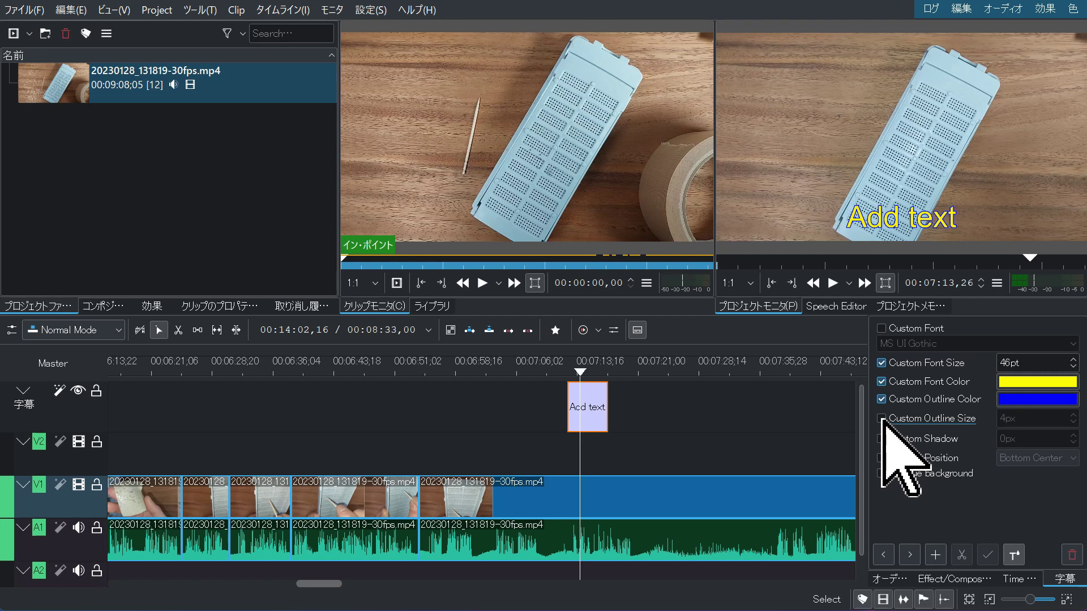
Step: Enable the 4 px custom outline size on the subtitle text and extend the subtitle's end to about 00:07:33
left_click(882, 419)
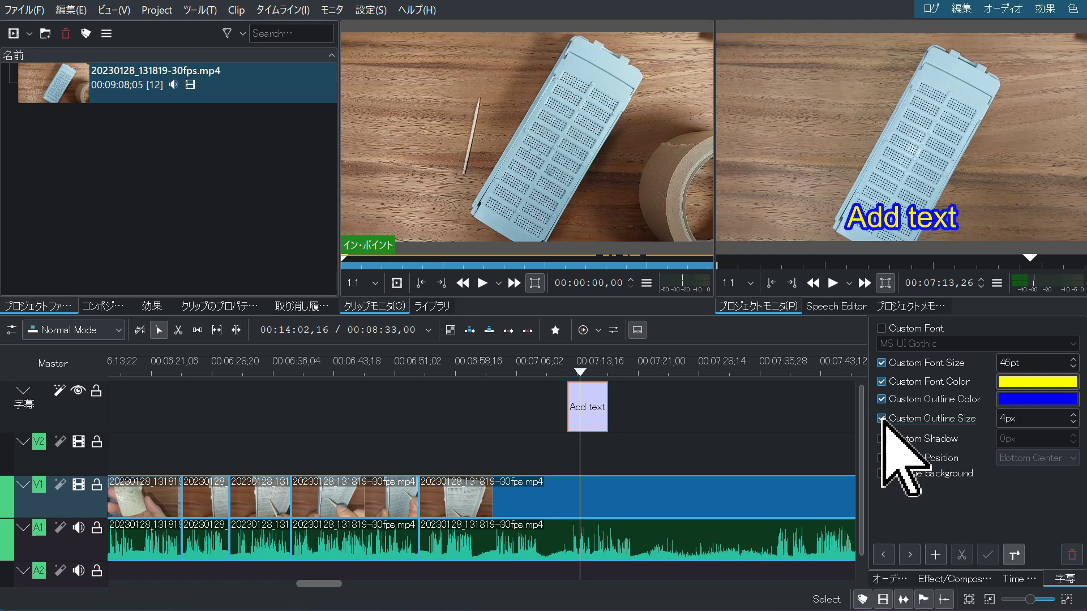
left_click(881, 420)
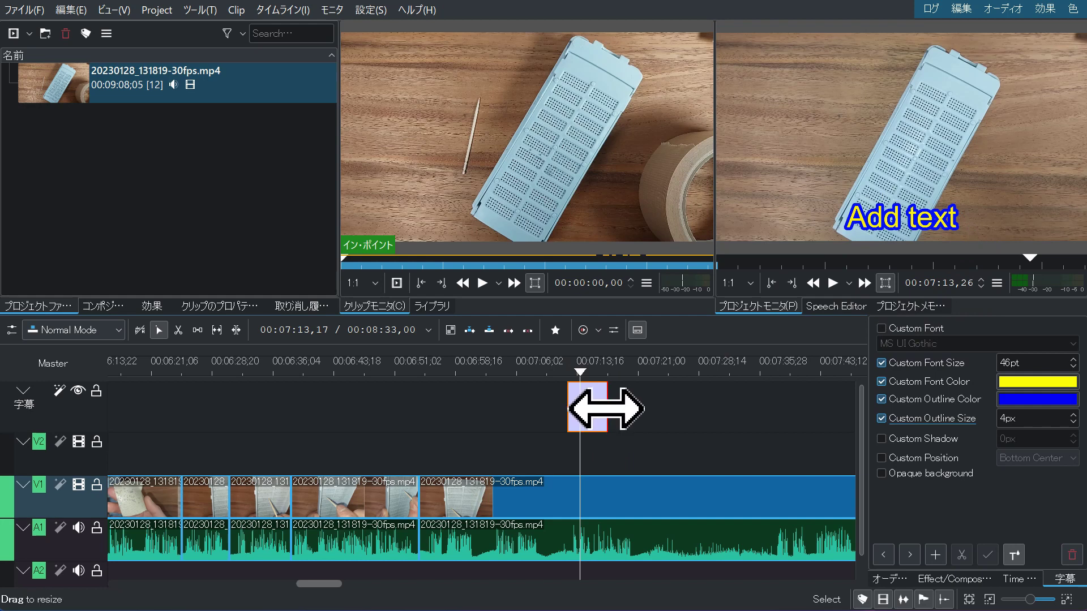
left_click_drag(607, 407, 733, 414)
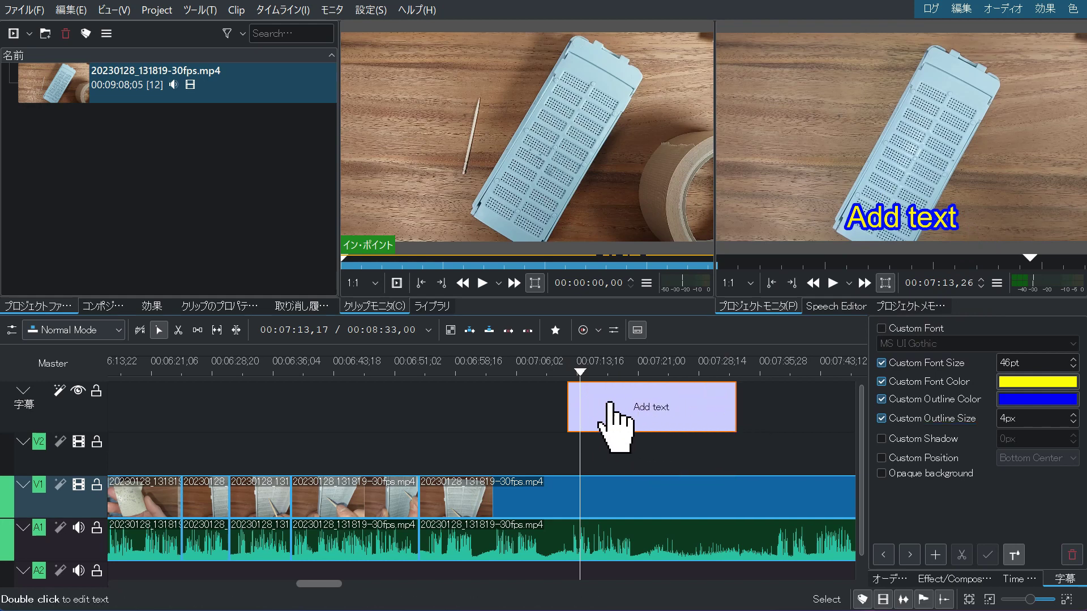
Step: Scrub through the extended subtitle and past its end to 00:07:34,12 to check how long it shows
left_click(711, 372)
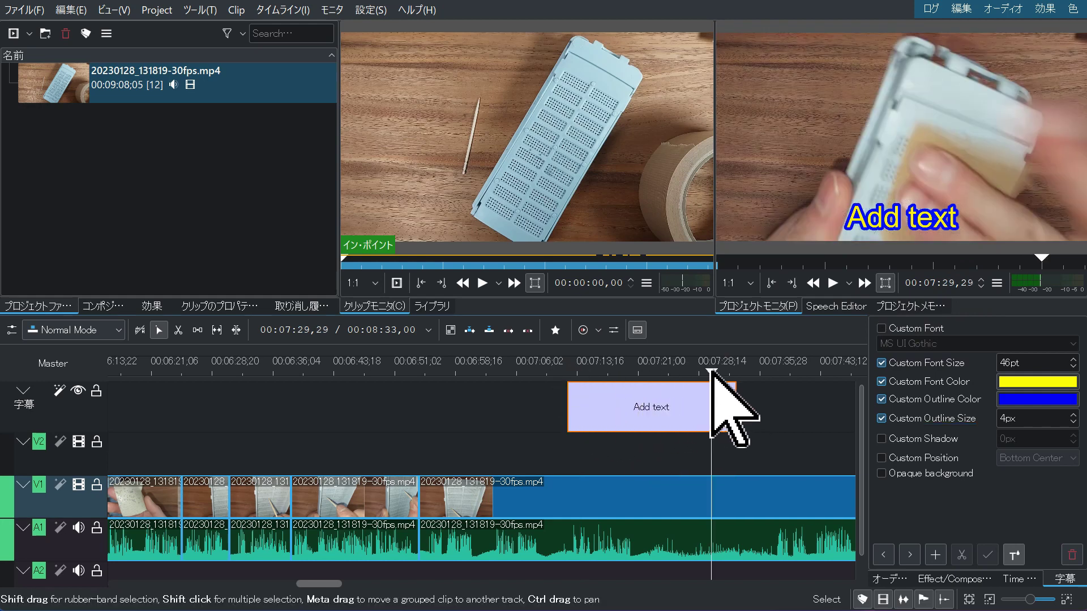
left_click_drag(711, 373, 735, 380)
left_click(723, 387)
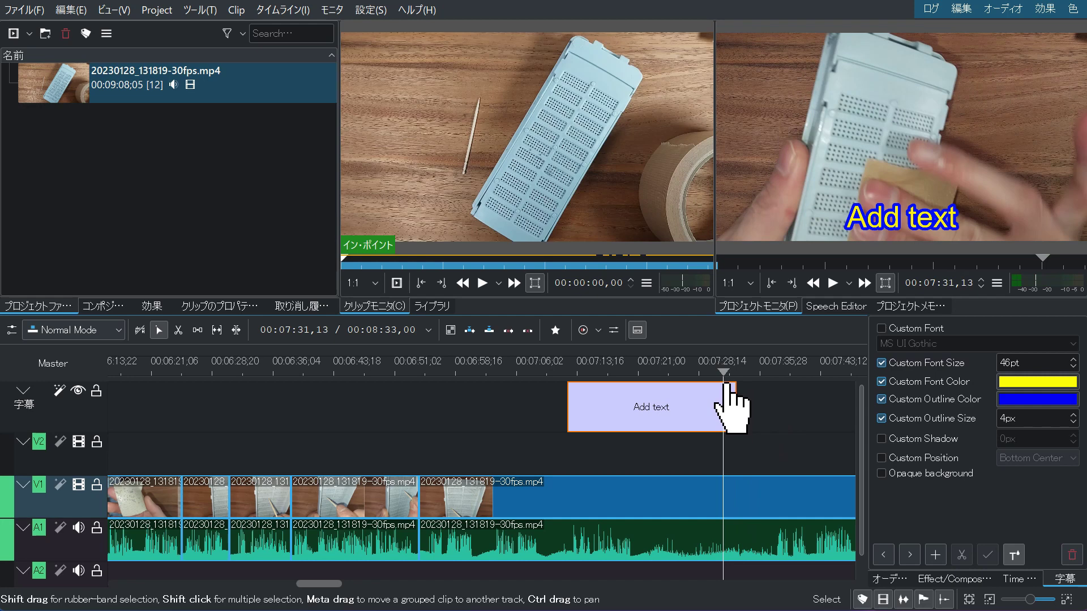
left_click(746, 384)
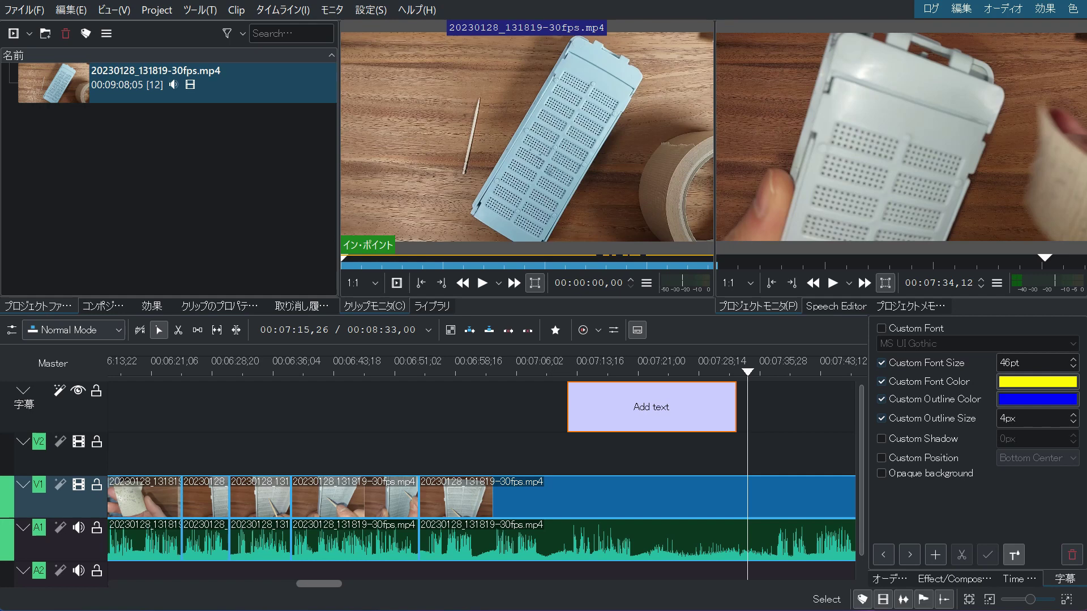
Step: Apply the コントラスト (Contrast) effect to the last clip on V1 and preview the clip at 00:07:32,21
left_click(157, 306)
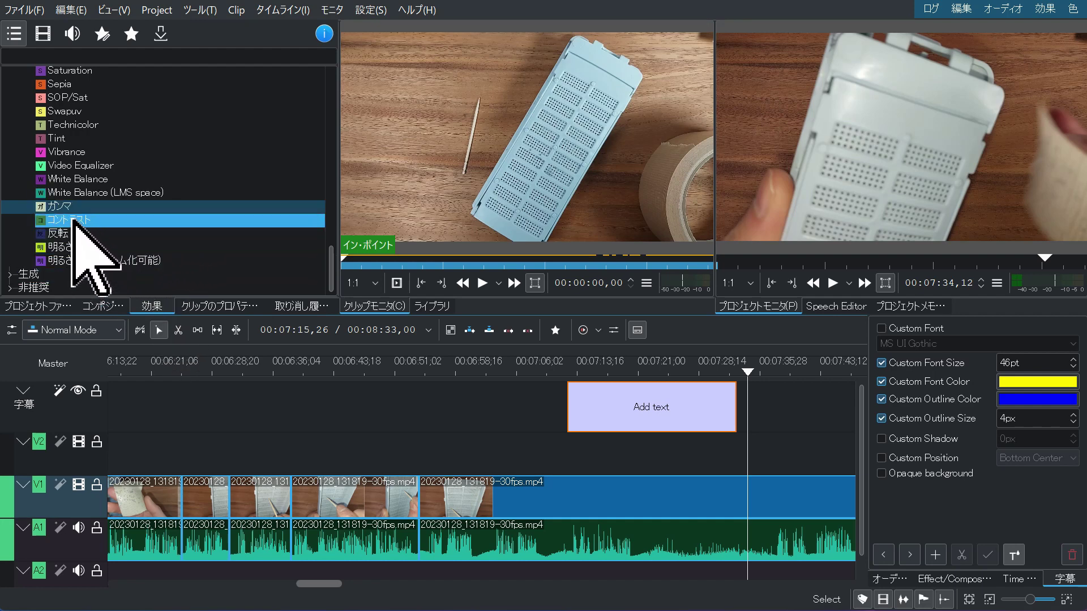
left_click(68, 219)
left_click_drag(67, 219, 577, 500)
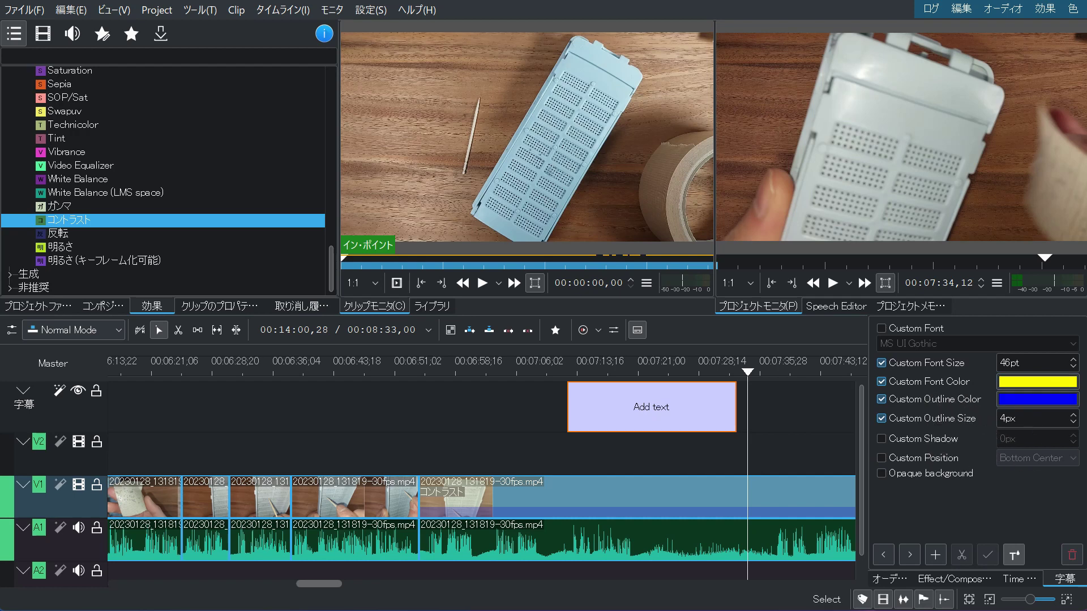
key("plus")
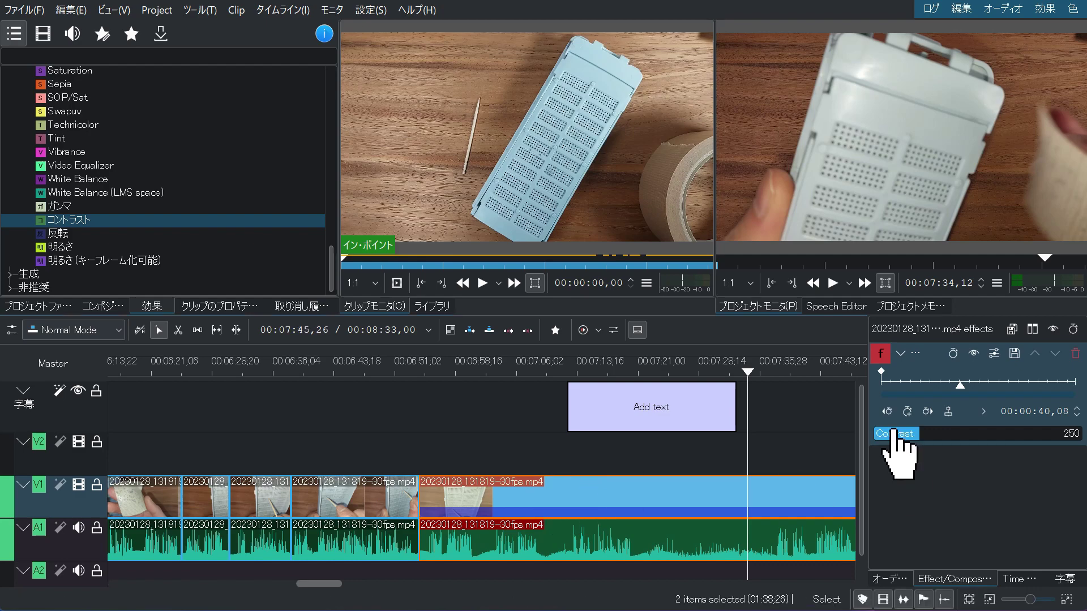
left_click_drag(959, 386, 1006, 386)
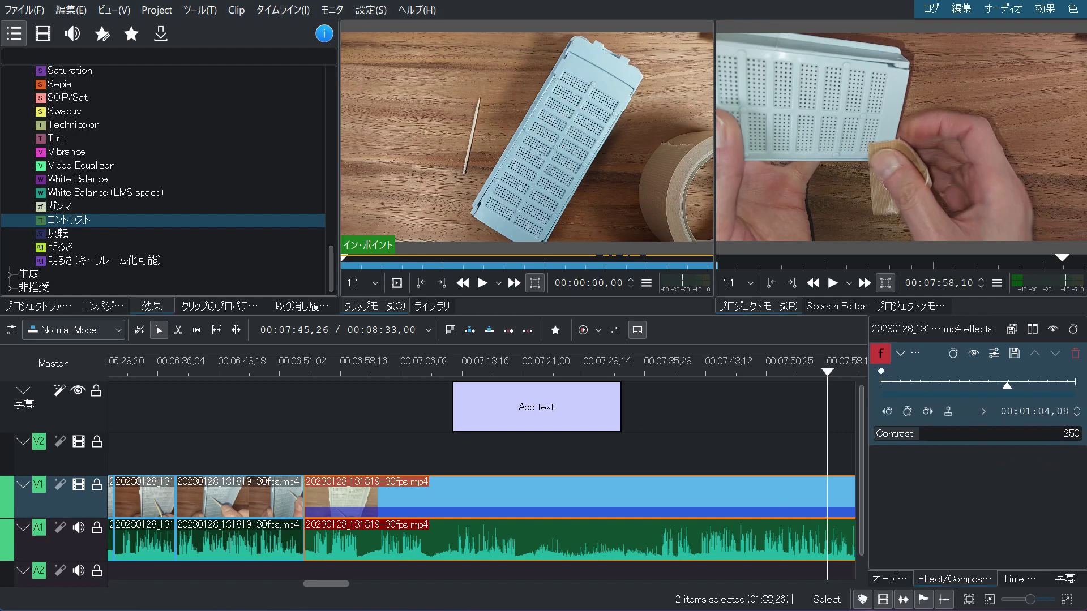
left_click(957, 387)
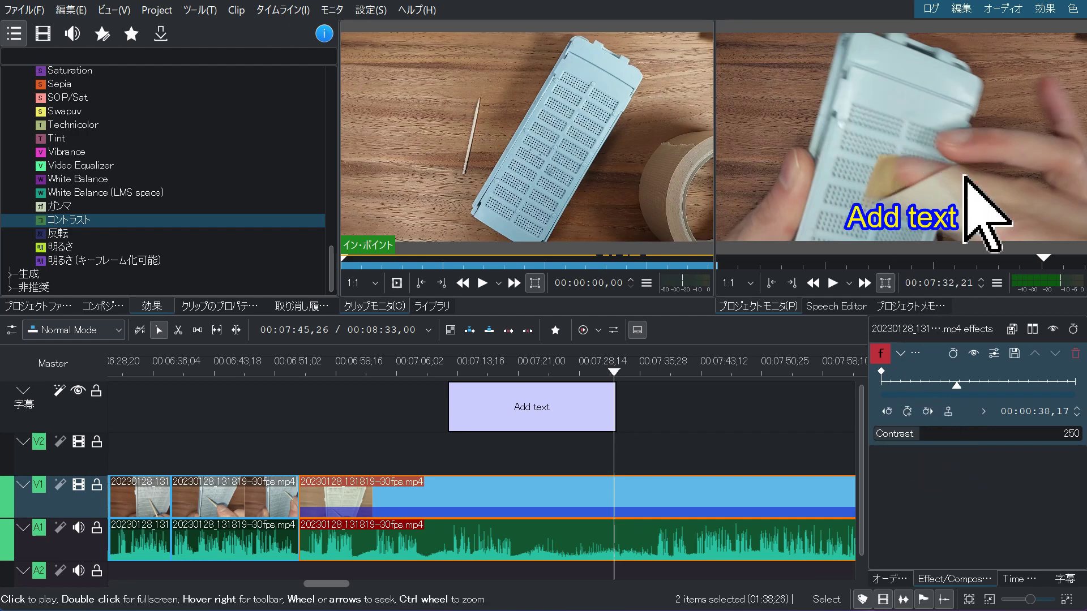
Step: Try contrast values of 707 and 284 on the last V1 clip and remove the Contrast effect
left_click_drag(924, 438, 1001, 439)
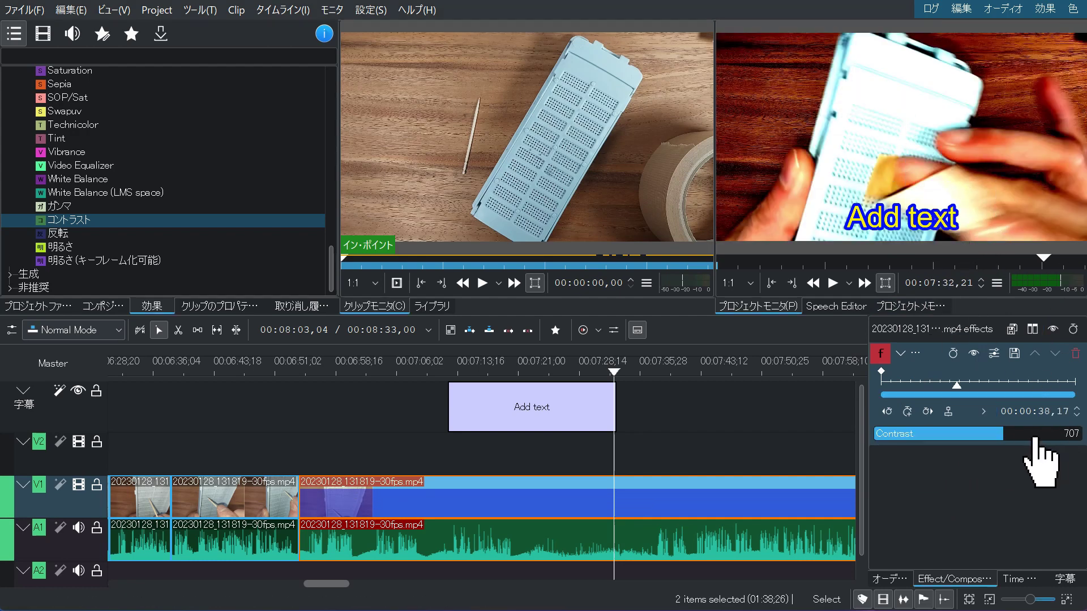
scroll(1038, 439, "up", 5)
left_click_drag(1002, 441, 926, 442)
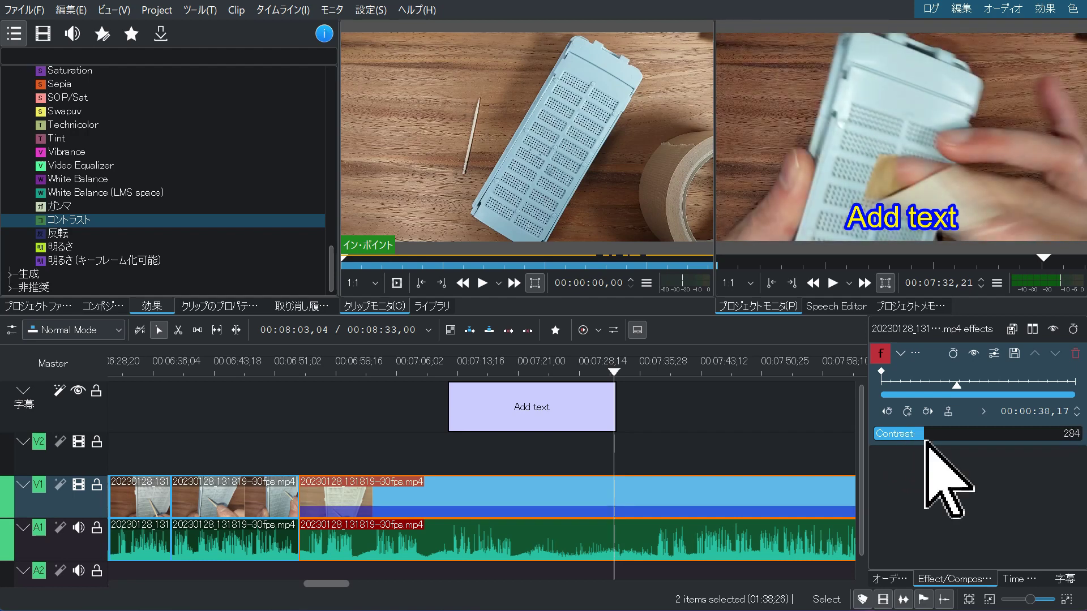
scroll(925, 441, "up", 5)
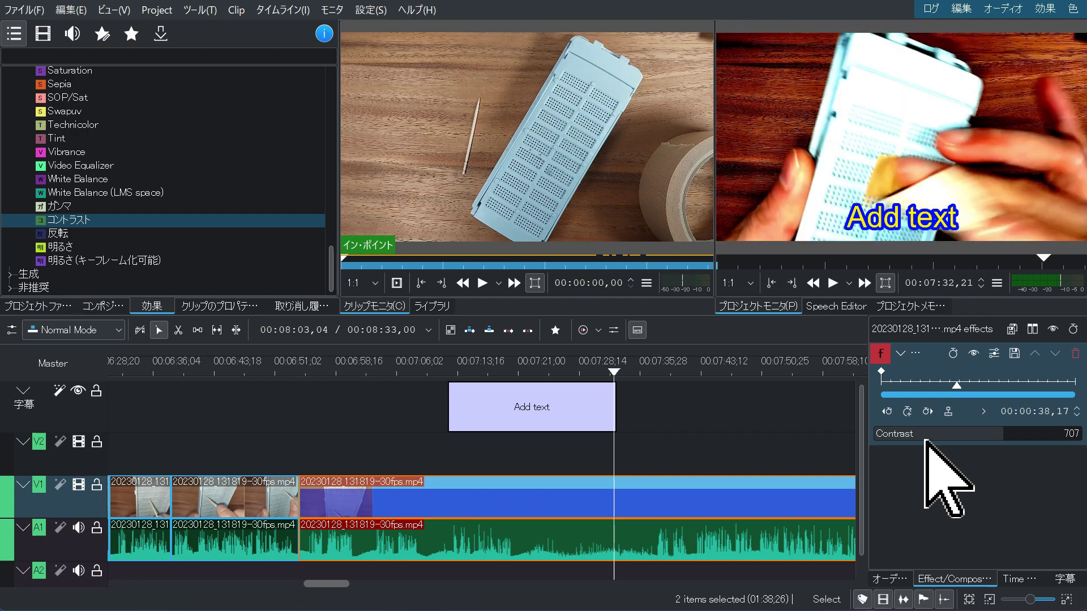
double_click(925, 441)
key("Delete")
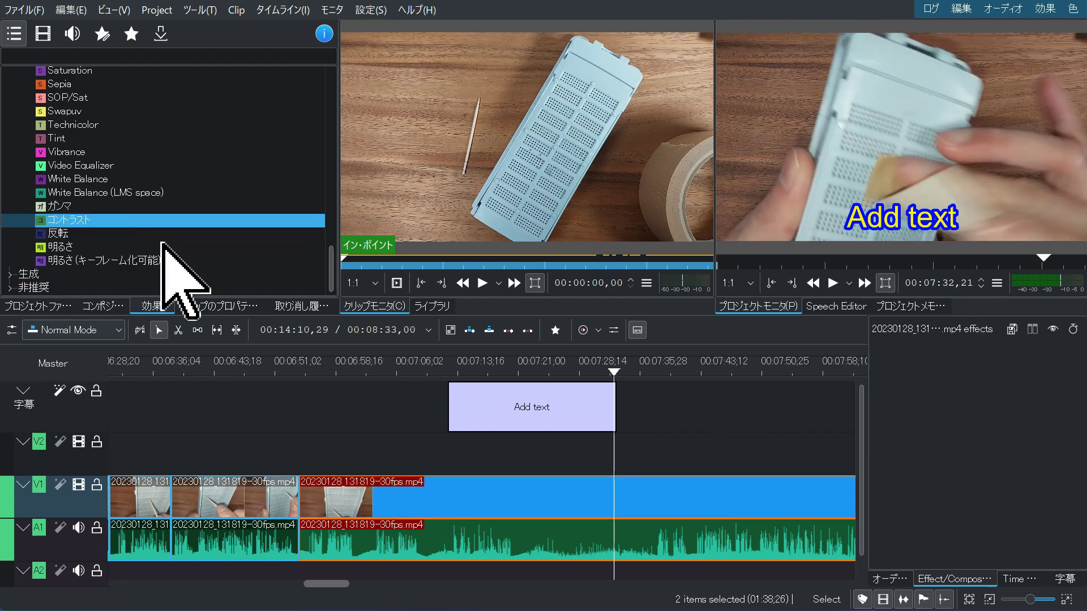
Step: Apply the ガンマ (Gamma) effect to the last clip on V1 and set its gamma to 0.319
left_click(95, 205)
left_click_drag(62, 205, 471, 501)
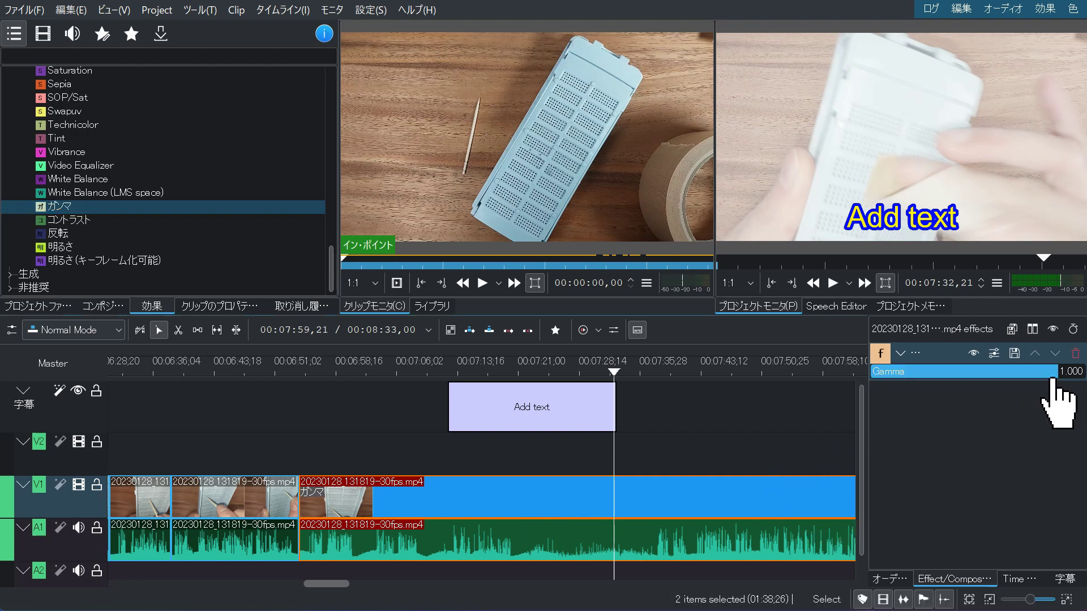
left_click_drag(1050, 375, 931, 375)
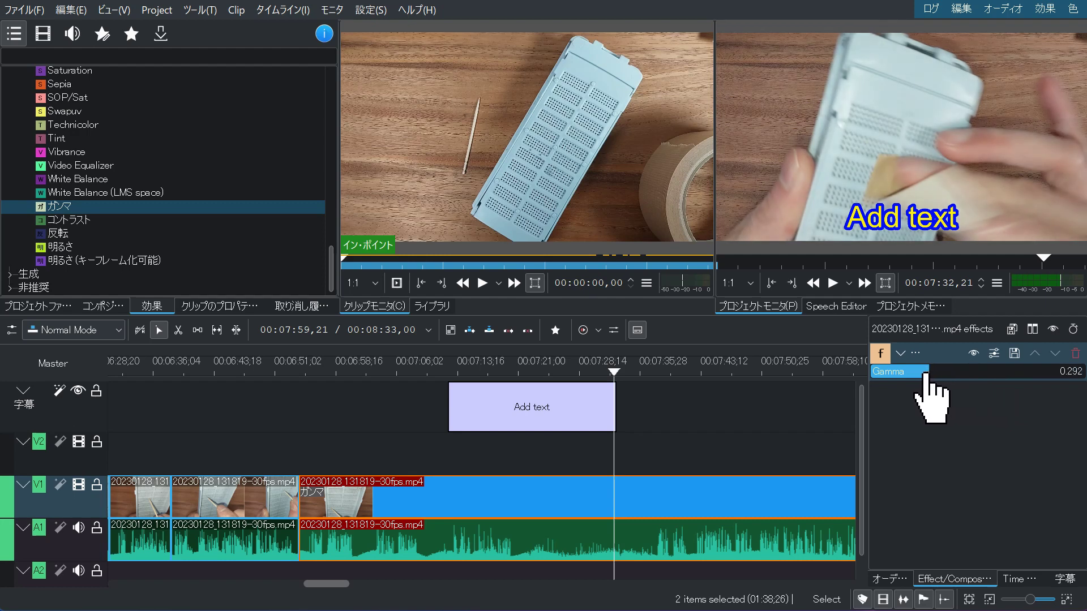
left_click_drag(915, 375, 926, 376)
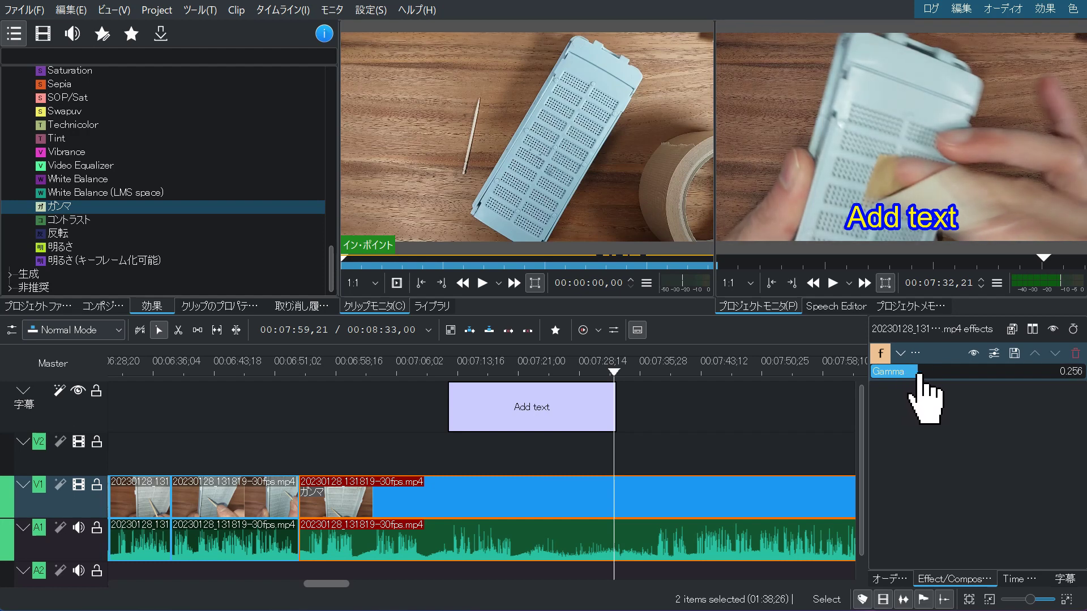
left_click_drag(921, 376, 930, 377)
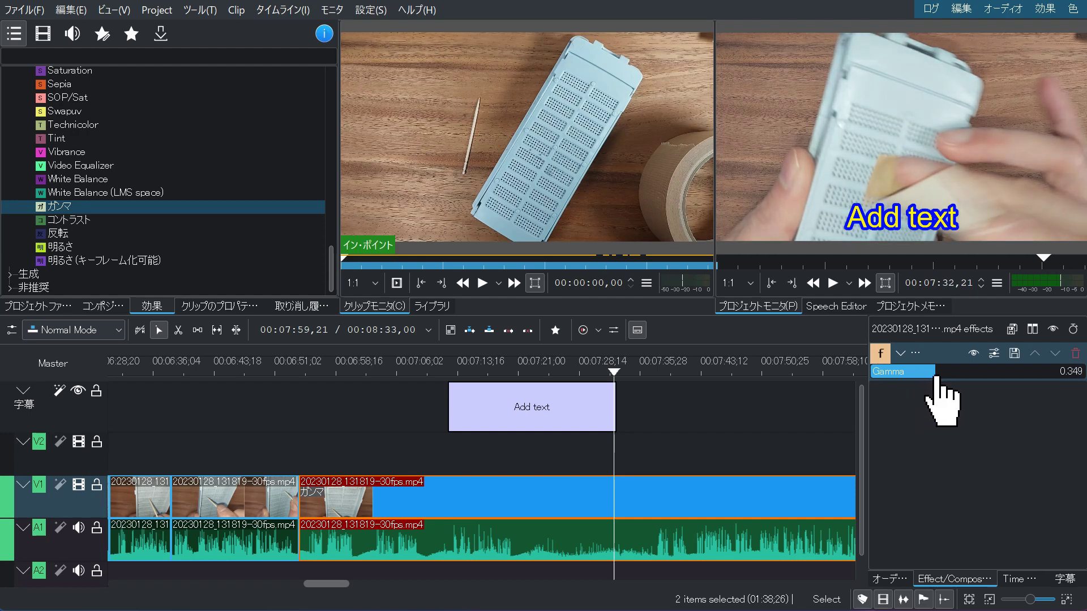
left_click_drag(931, 391, 924, 391)
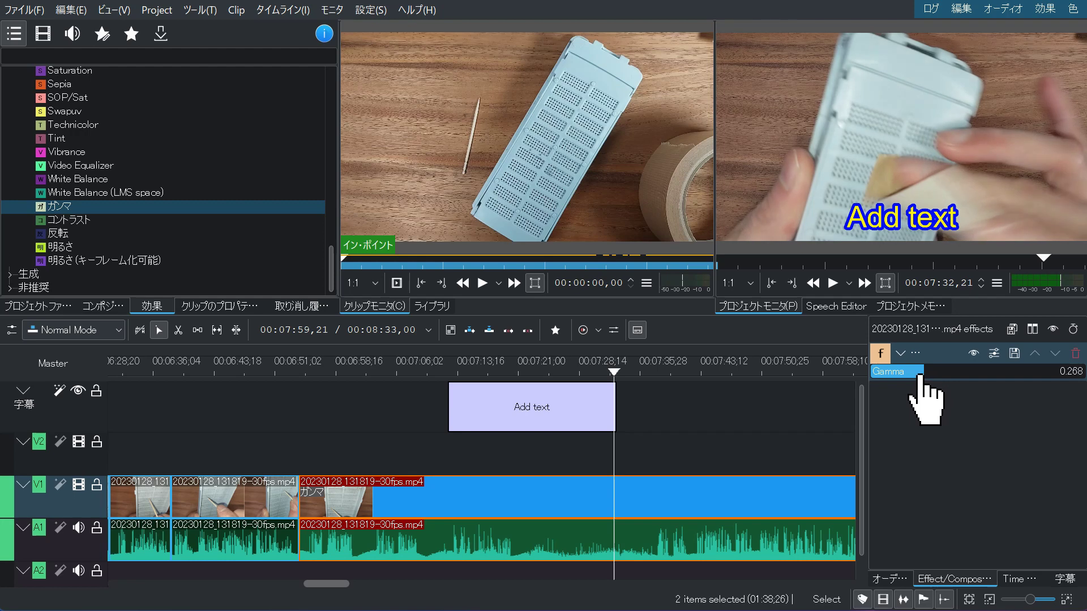
left_click_drag(931, 378, 936, 379)
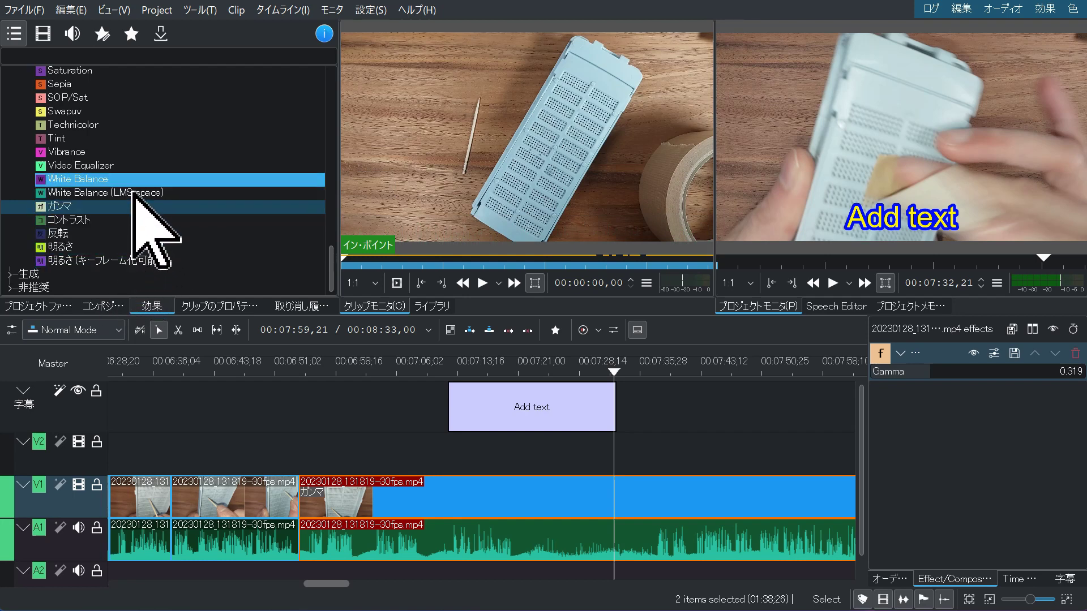
scroll(122, 208, "up", 2)
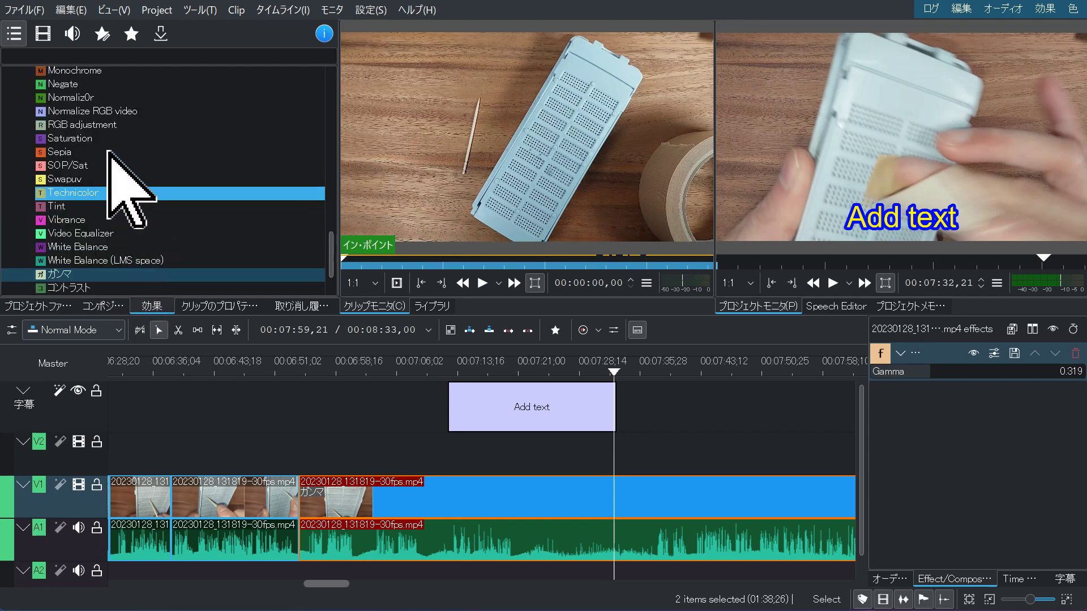
scroll(116, 233, "down", 1)
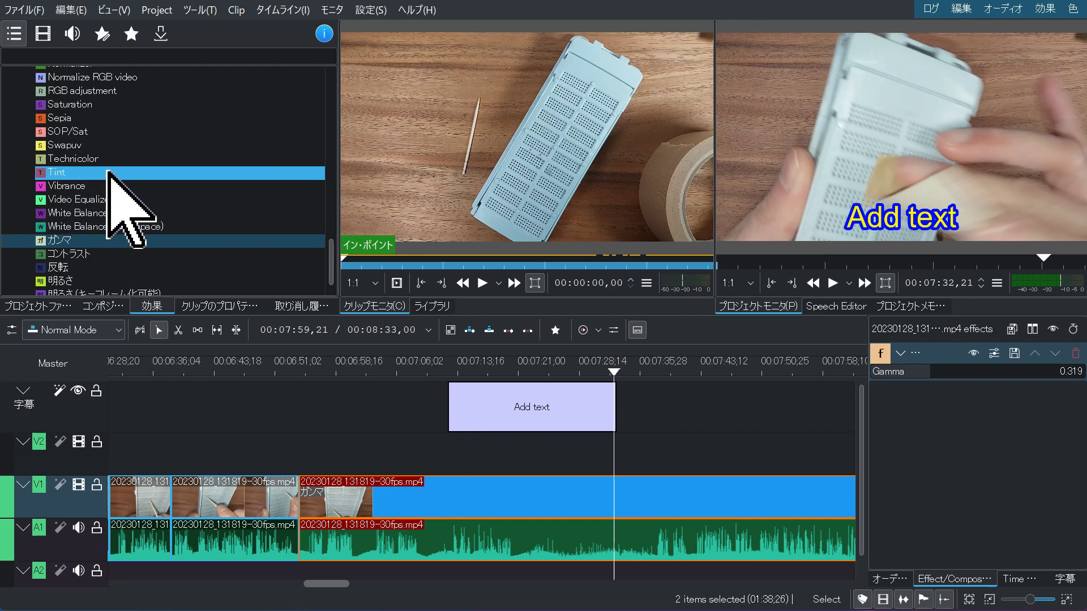
scroll(107, 170, "up", 1)
scroll(107, 170, "up", 2)
scroll(135, 121, "down", 3)
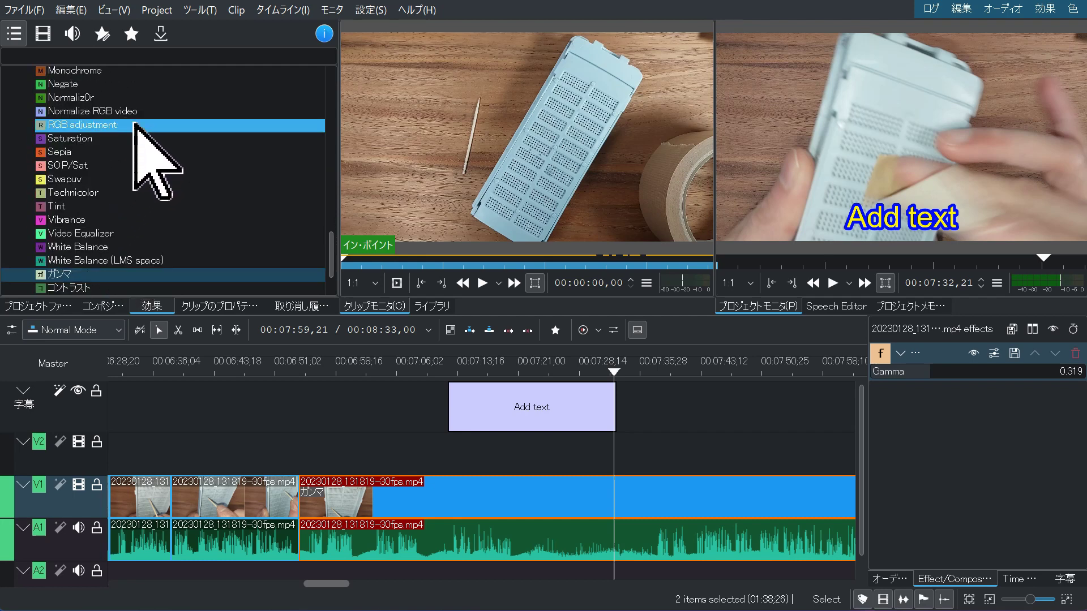
scroll(134, 120, "down", 1)
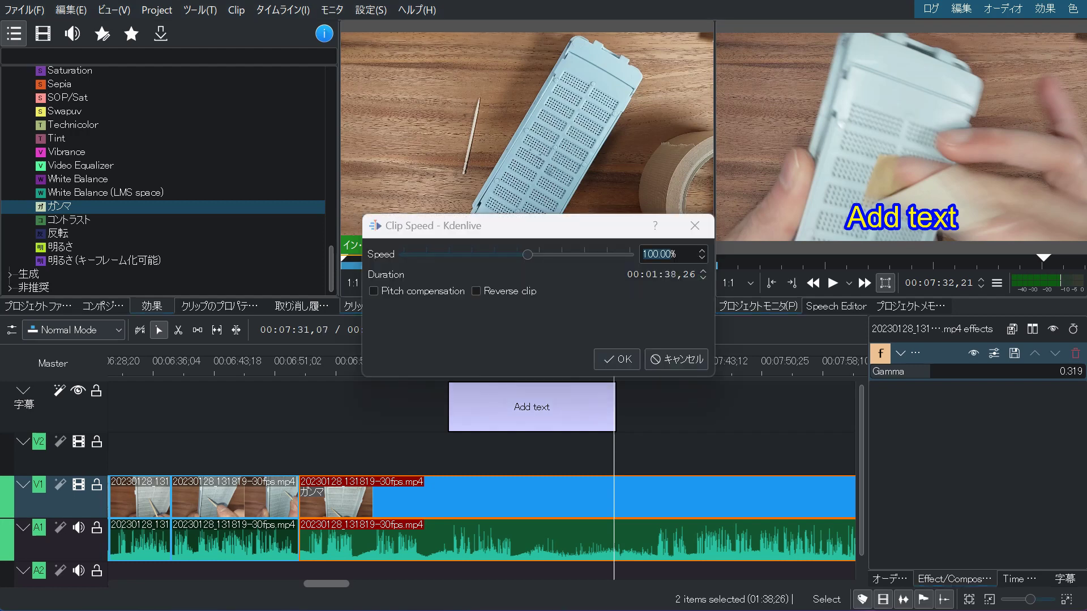
Step: Try raising the selected clip's speed to 4160.26% and cancel the speed change
left_click_drag(419, 228, 454, 271)
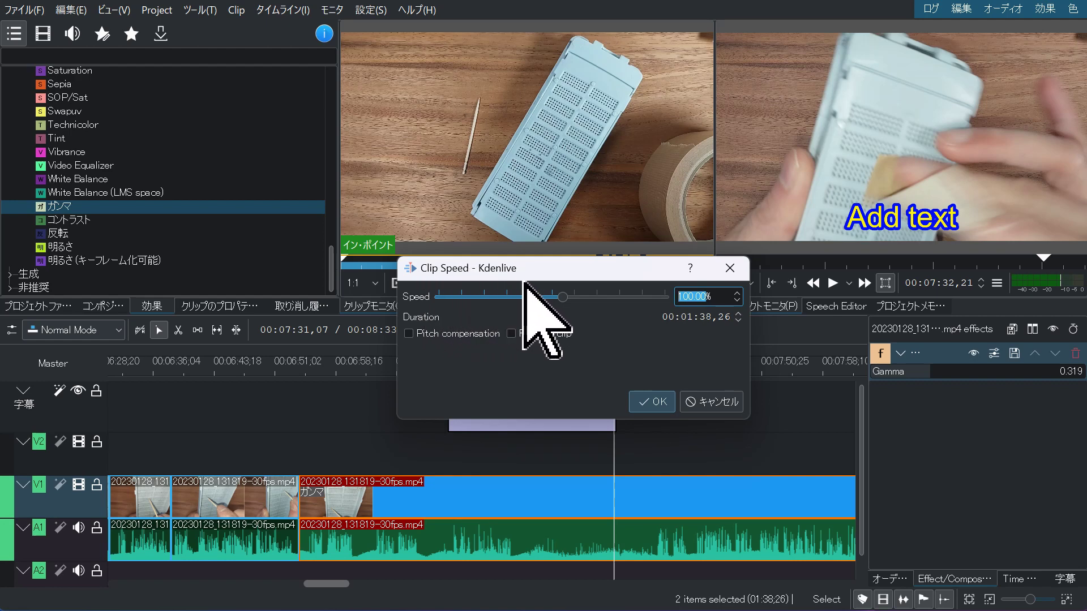
left_click_drag(567, 297, 708, 311)
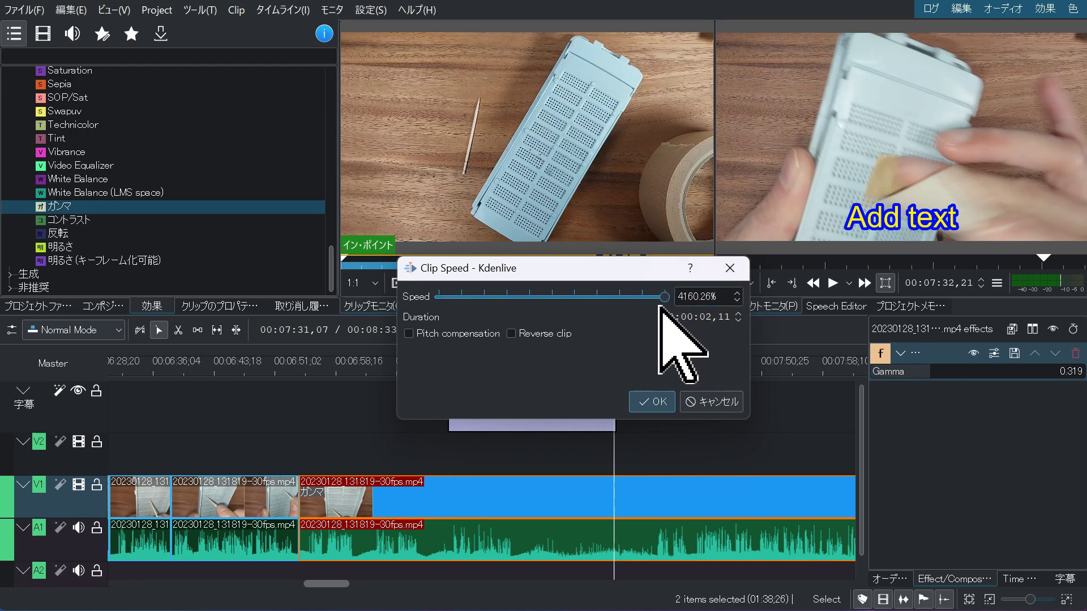
left_click(707, 397)
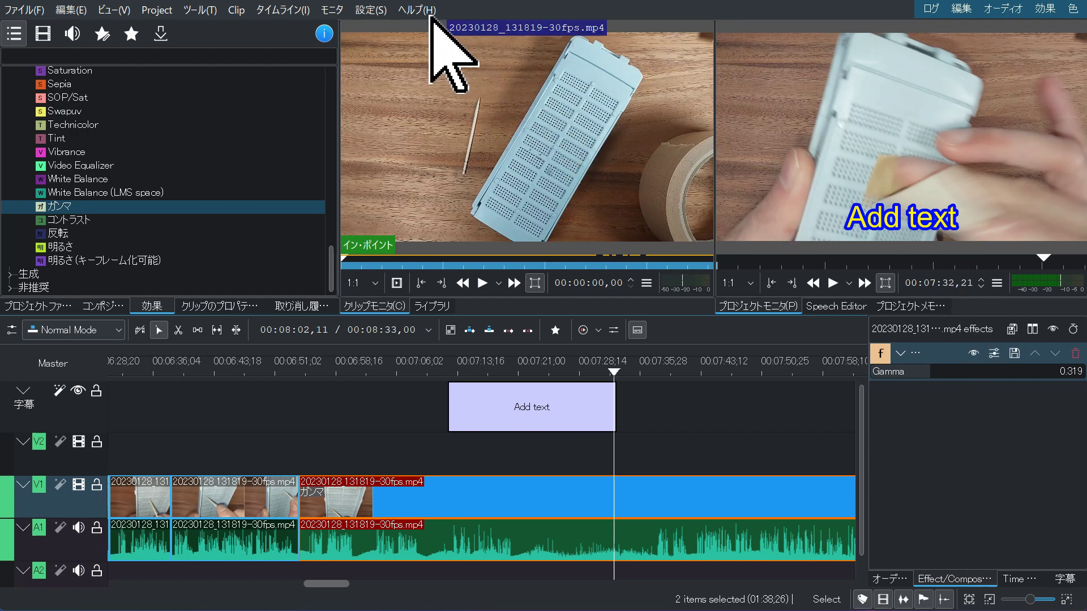
Step: Open the application's version and licence information
left_click(423, 11)
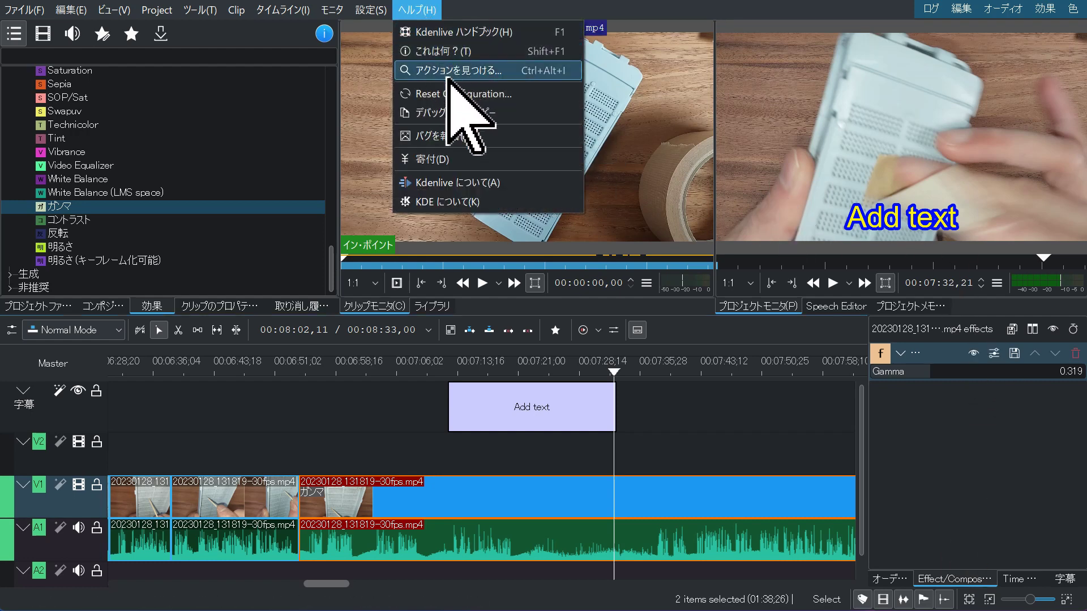
left_click(482, 184)
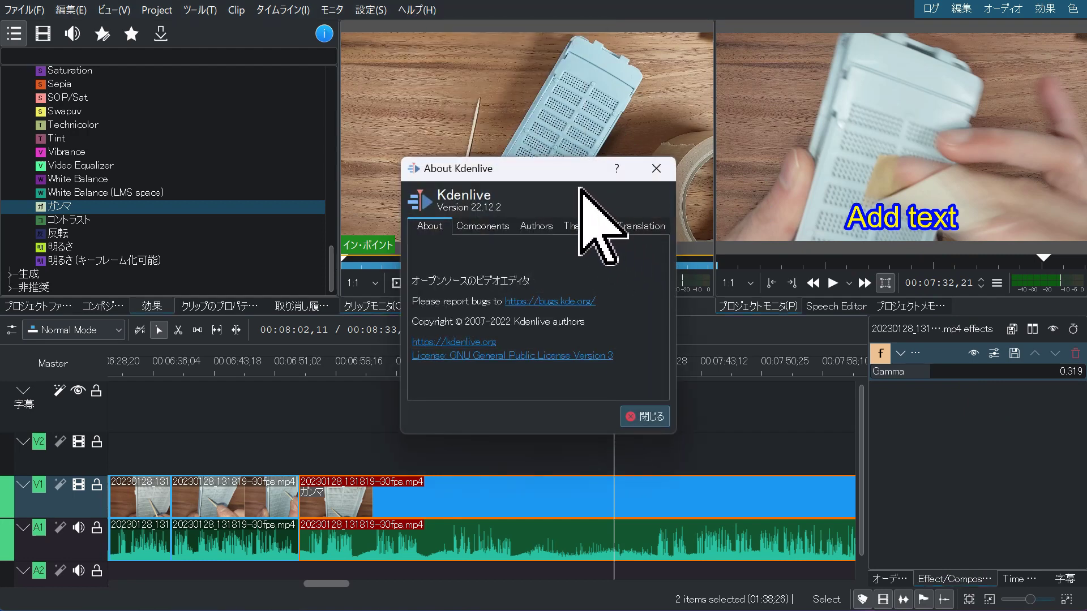